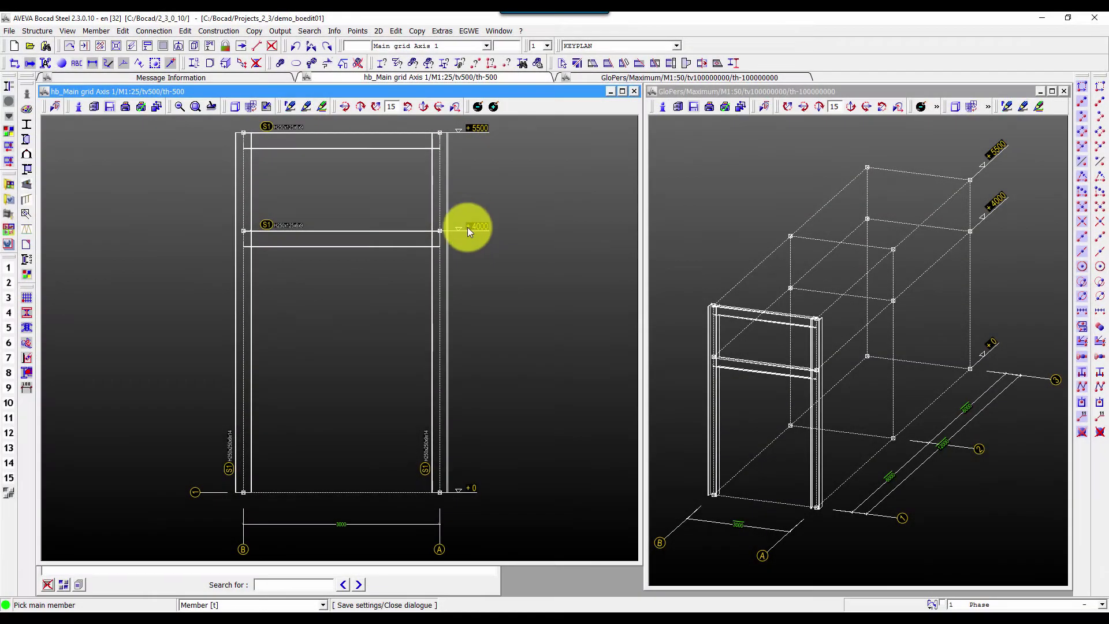
- Open Macro Explorer and browse the Anchor, Column-column and Column-beam Floor/Haunch macros
click(224, 32)
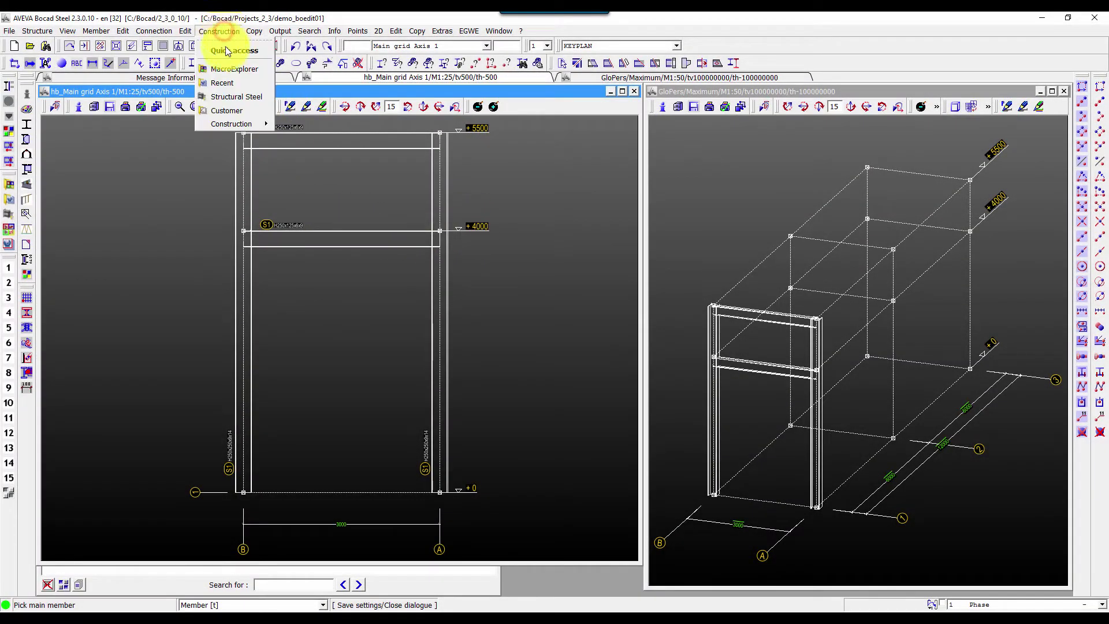
click(234, 65)
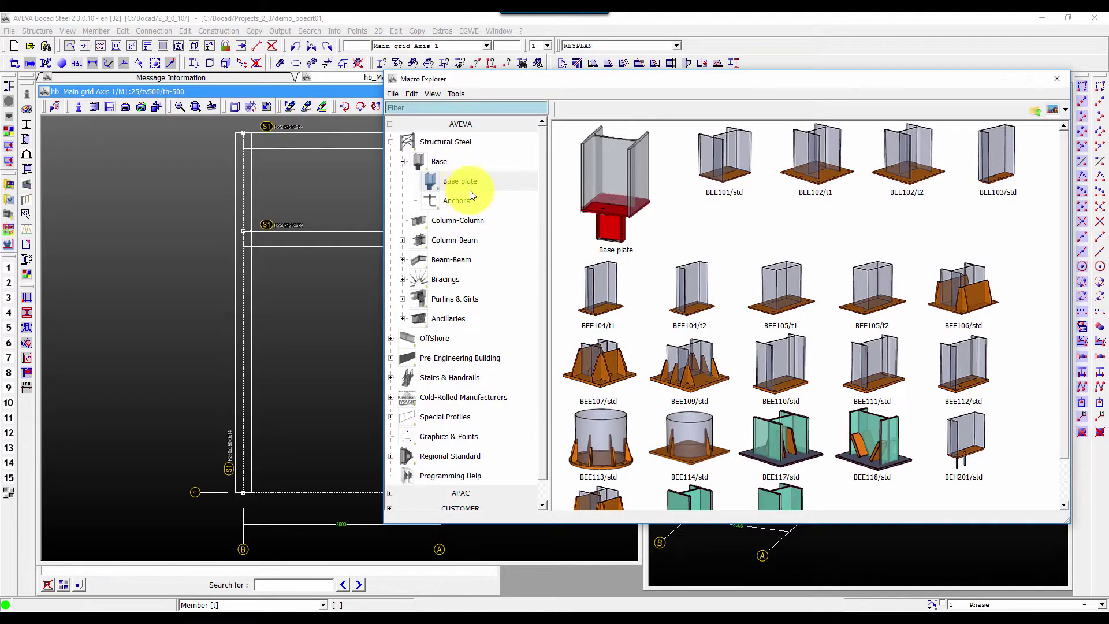
click(459, 200)
click(465, 220)
click(468, 242)
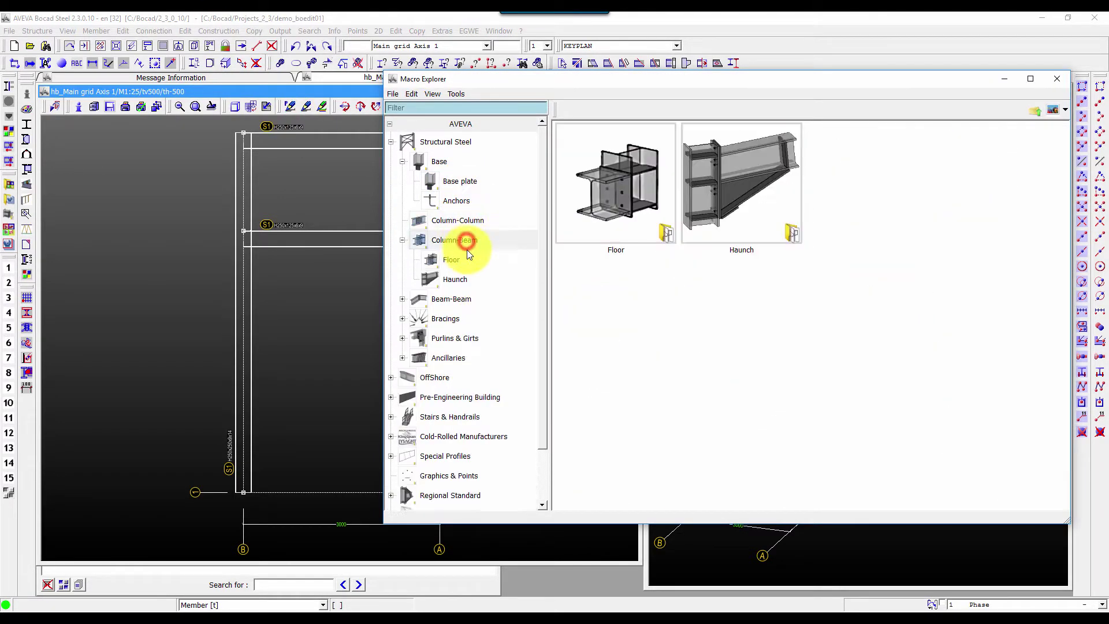
click(454, 260)
click(456, 279)
- Browse the Beam-Beam Haunch and Floor macros, then collapse the AVEVA macro group
click(401, 162)
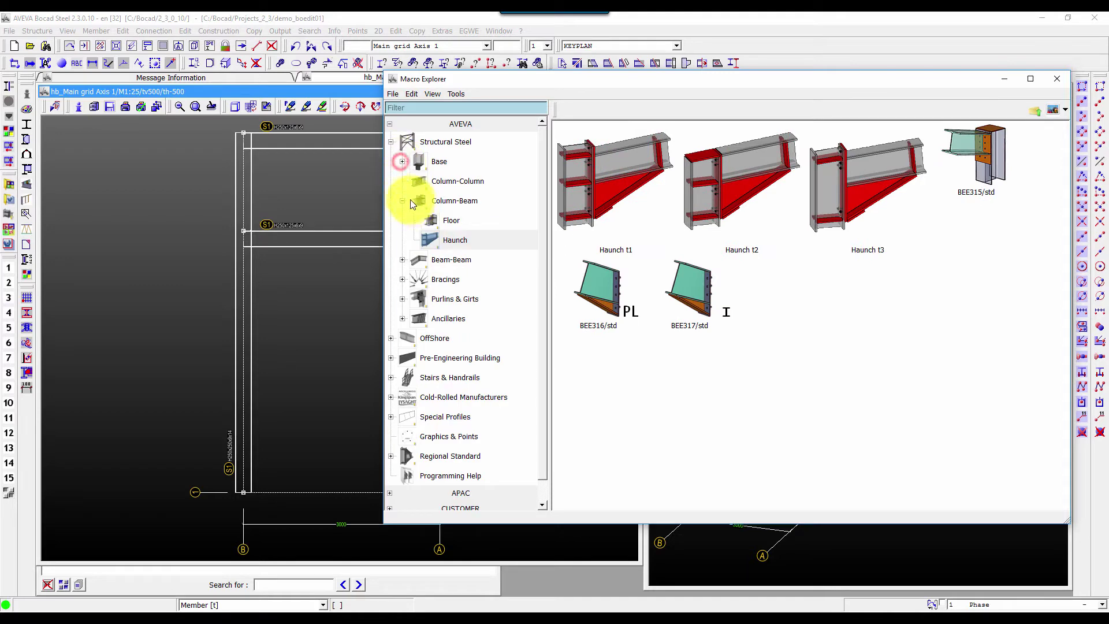
click(403, 201)
double_click(451, 221)
click(454, 240)
click(456, 260)
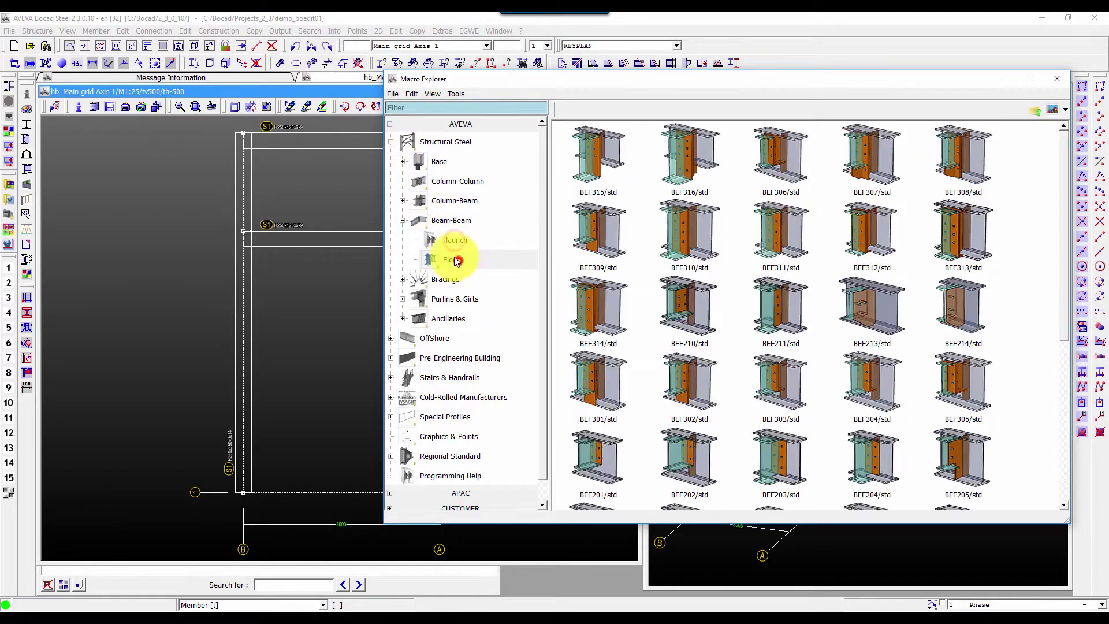
click(402, 220)
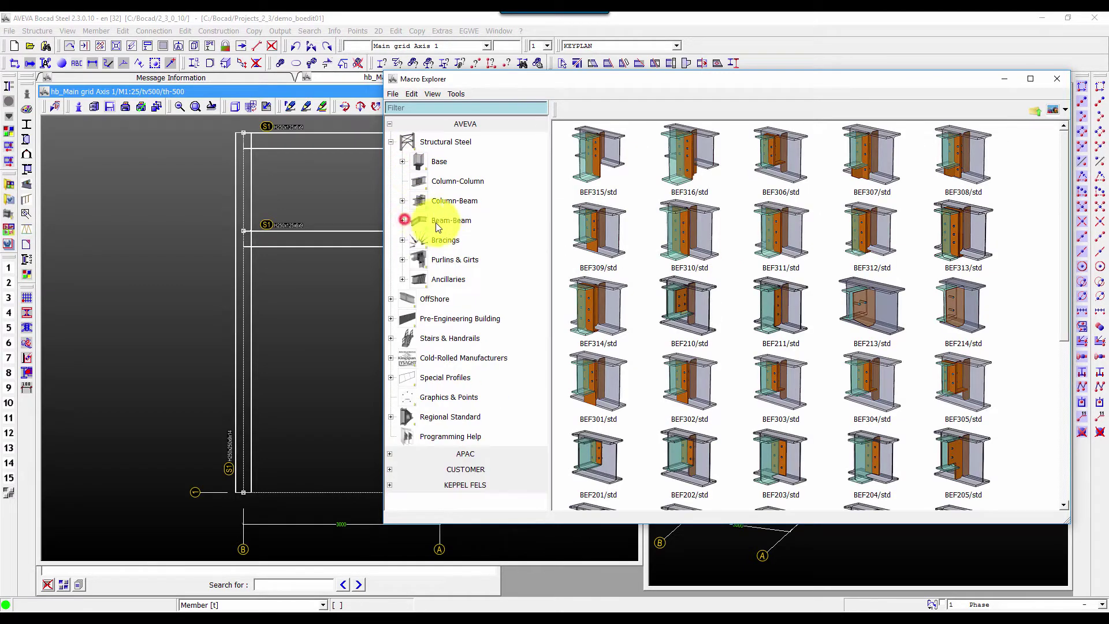
click(389, 124)
- Expand CUSTOMER and browse the GDC, RITTA, CMI, CPE and Daelim macro folders
click(389, 155)
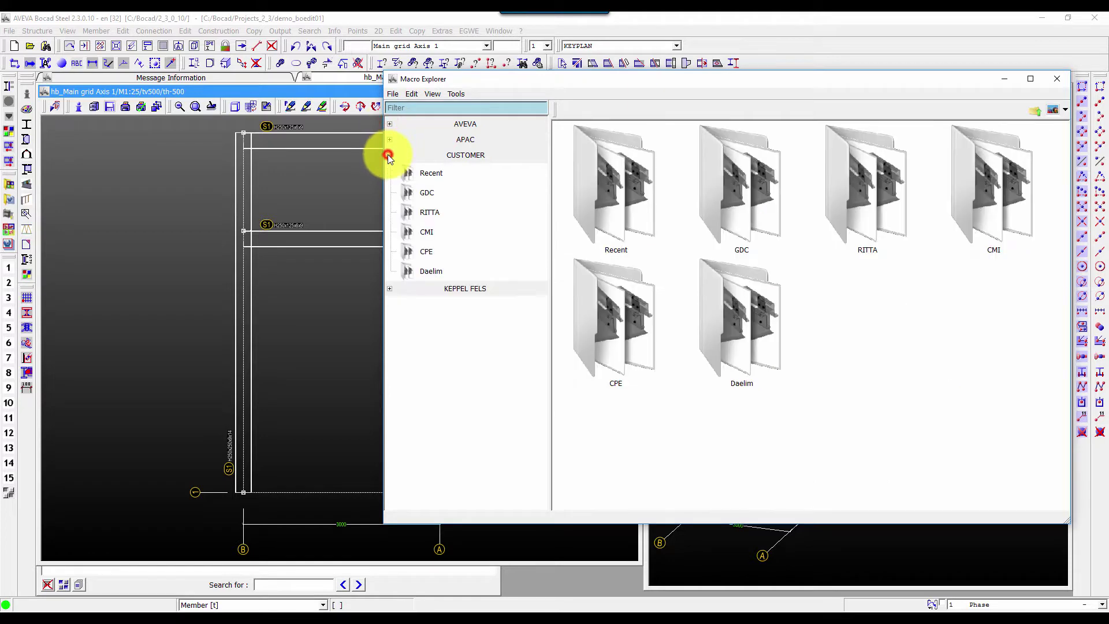
click(427, 193)
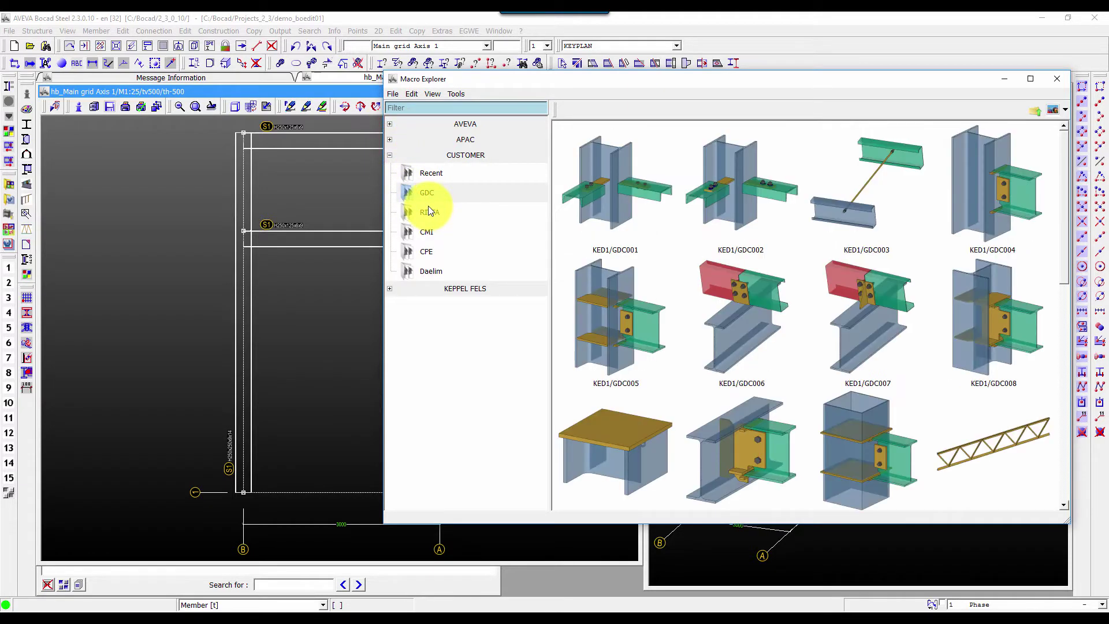
scroll(693, 251, down, 3)
scroll(739, 257, down, 3)
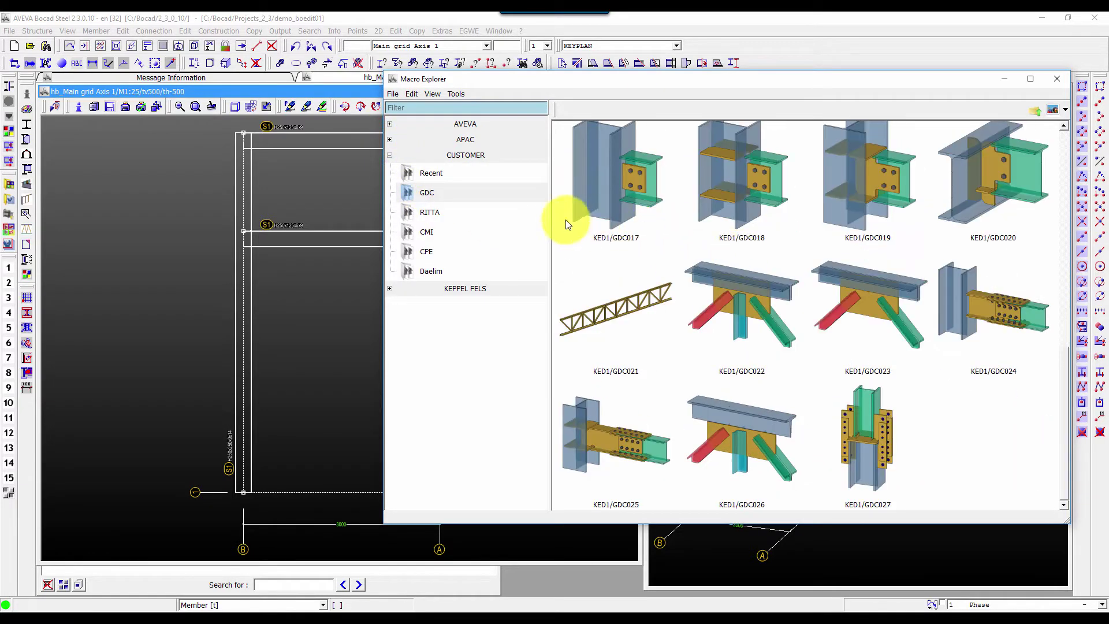
click(434, 212)
click(433, 231)
click(430, 251)
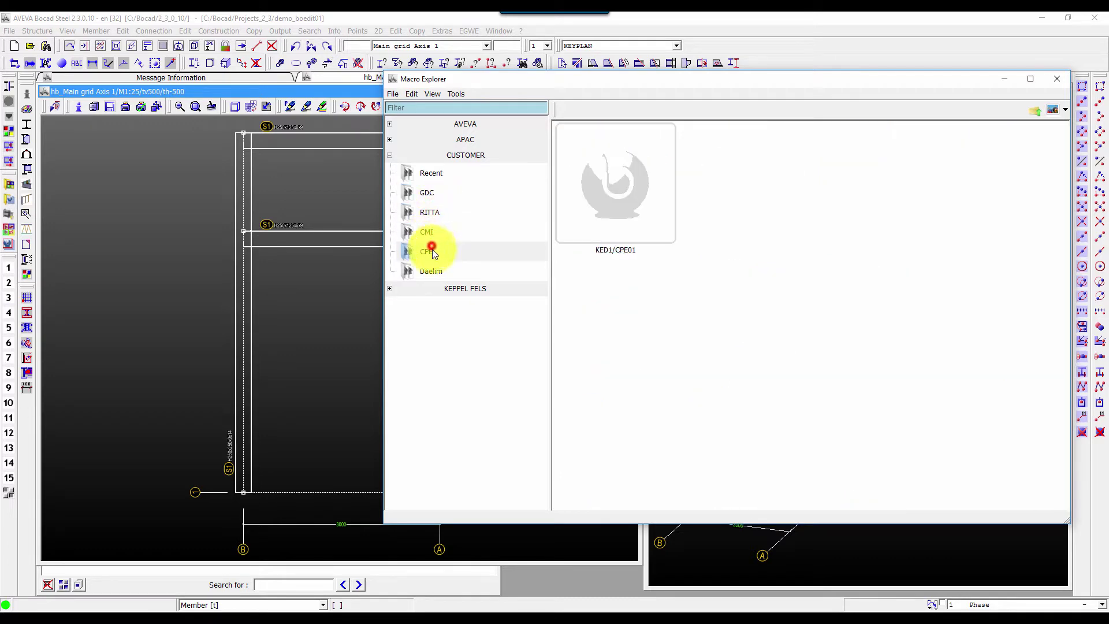
click(437, 268)
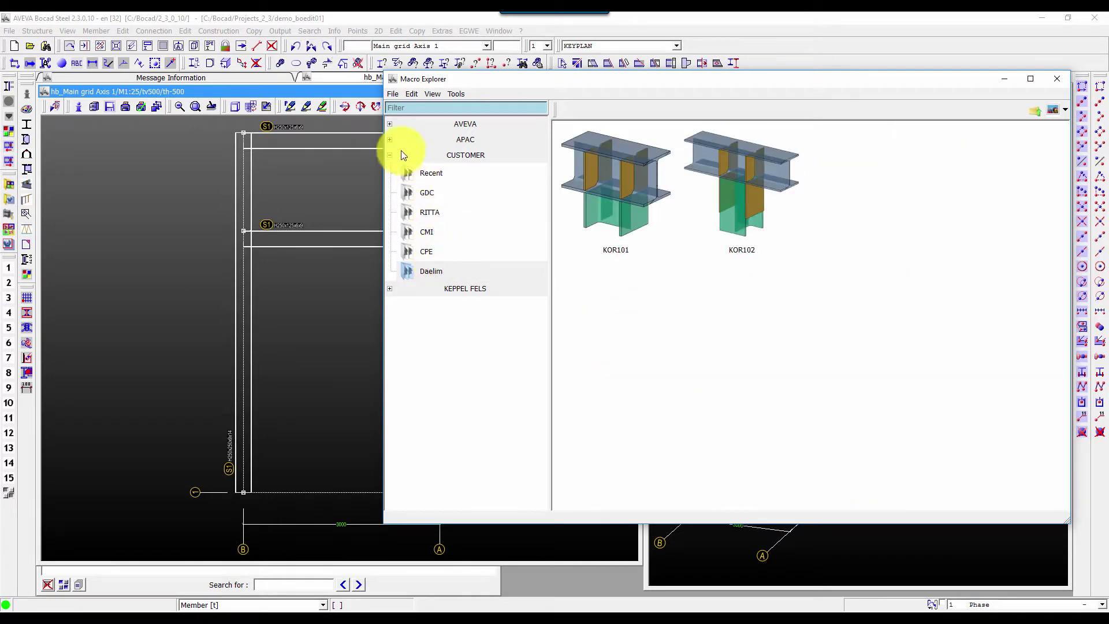
- Expand APAC > JIS, browse its folders, open Column-beam and select the JIS001 macro
click(389, 139)
click(391, 156)
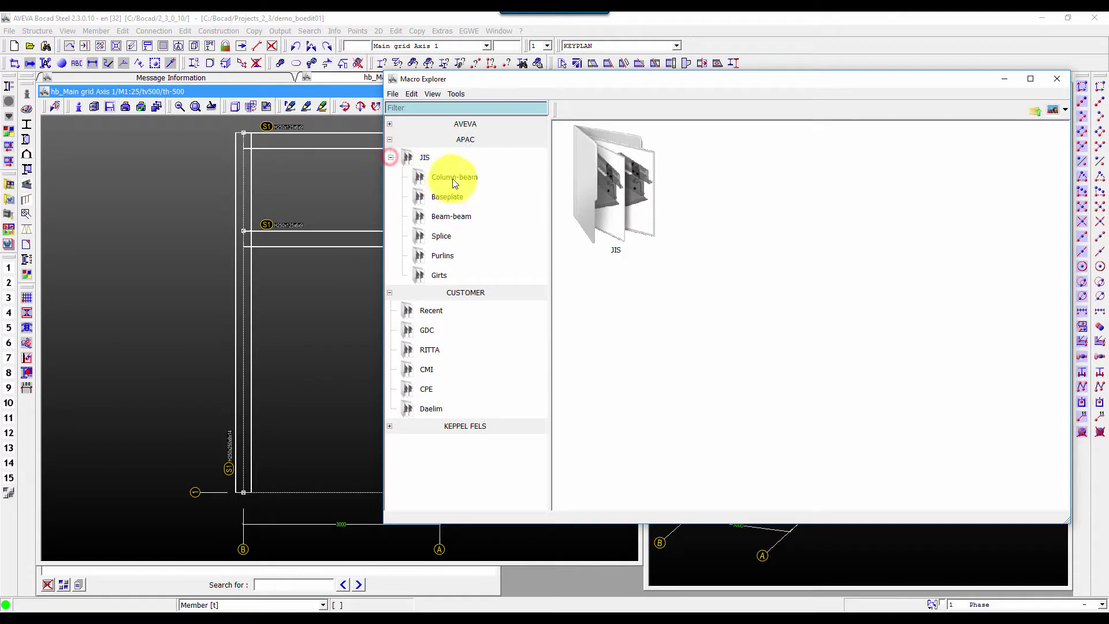
click(446, 273)
click(441, 237)
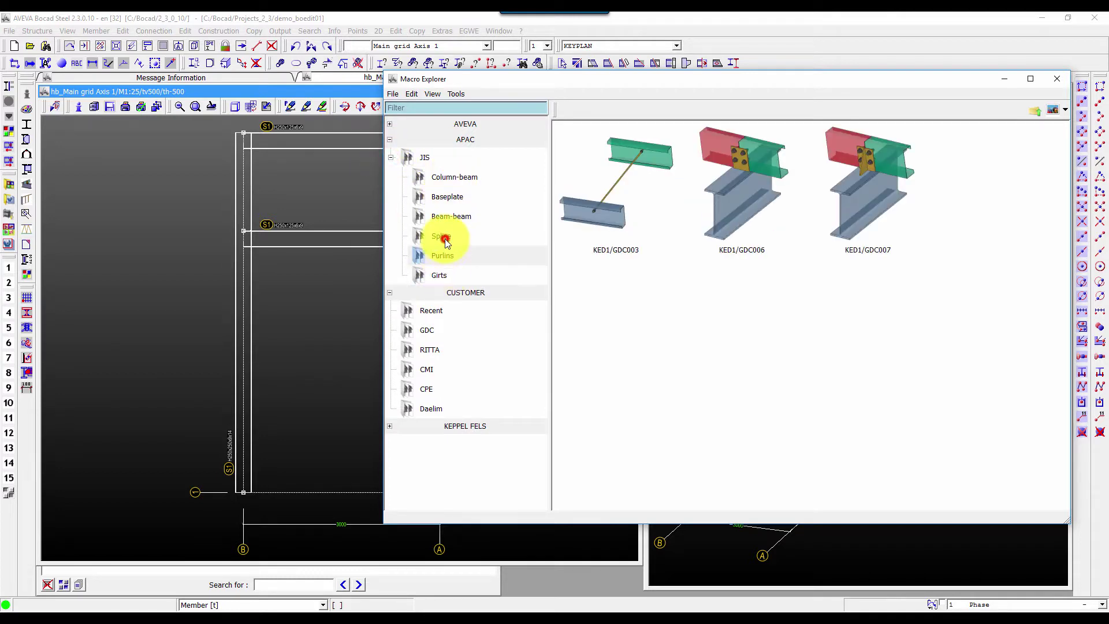
click(448, 217)
click(452, 200)
click(454, 179)
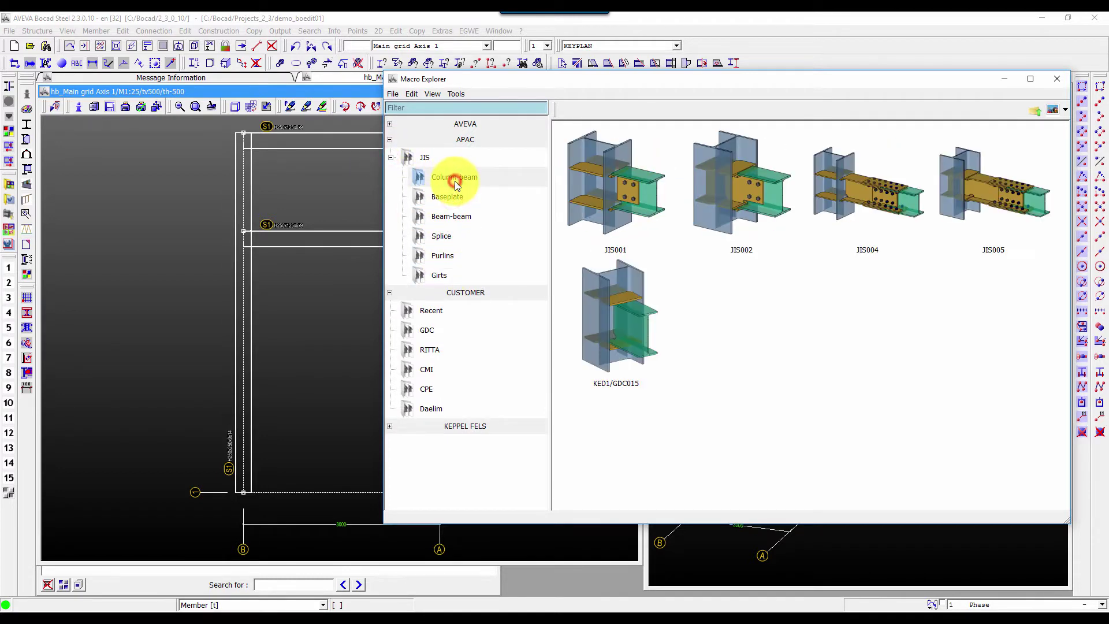
click(891, 201)
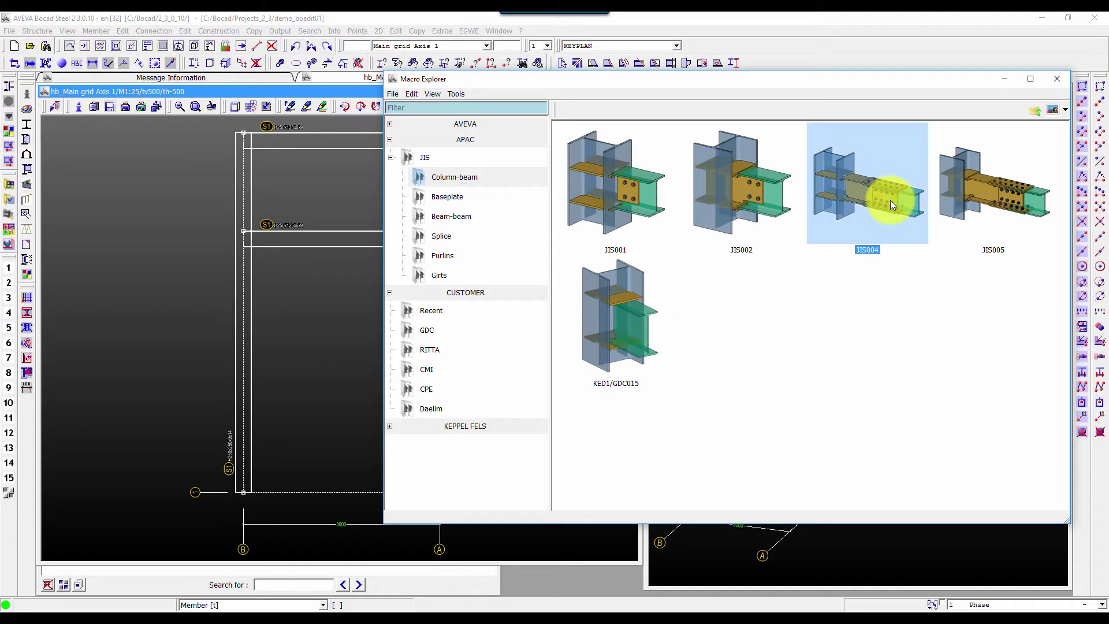
click(671, 215)
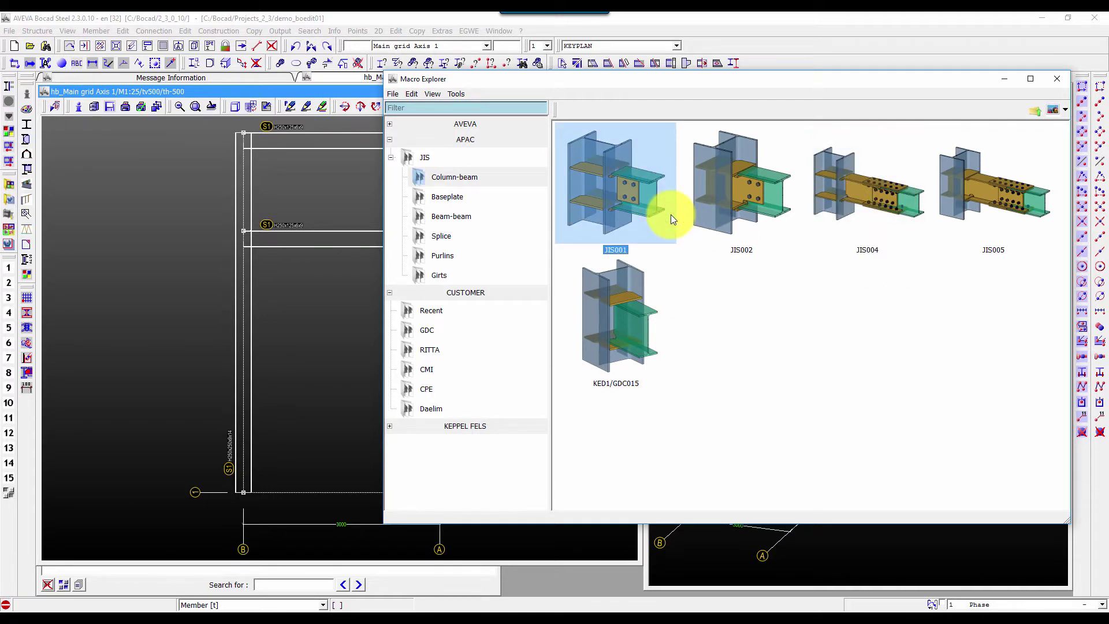
- Open JIS001 settings and review the Welds, Bolts, Finplate, Backing plate and Stiffeners pages
double_click(671, 214)
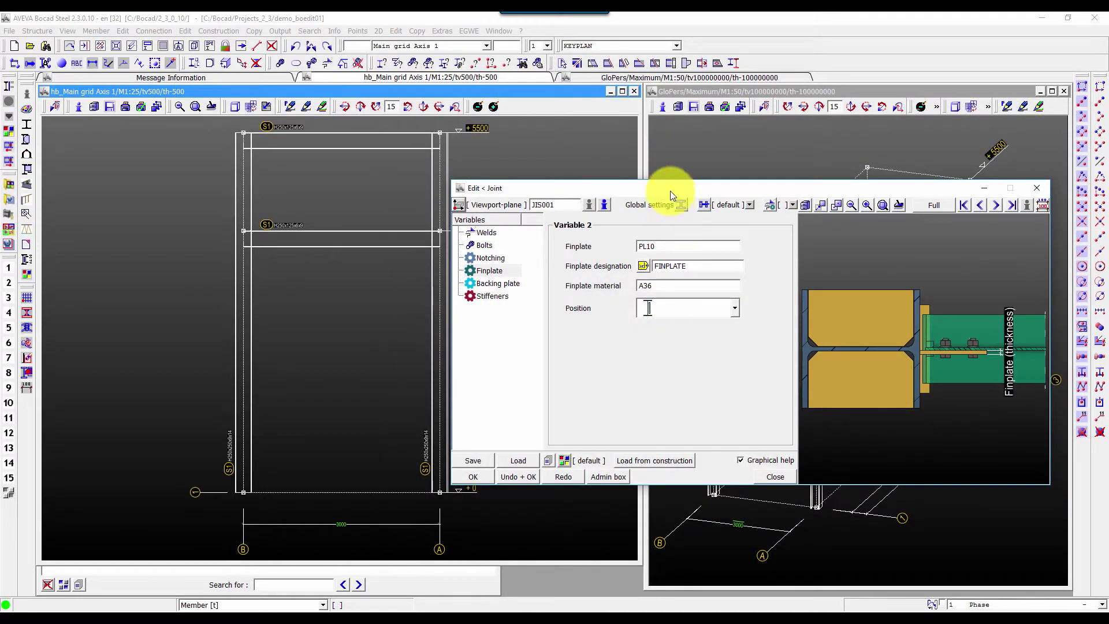
drag(670, 191, 604, 155)
click(420, 198)
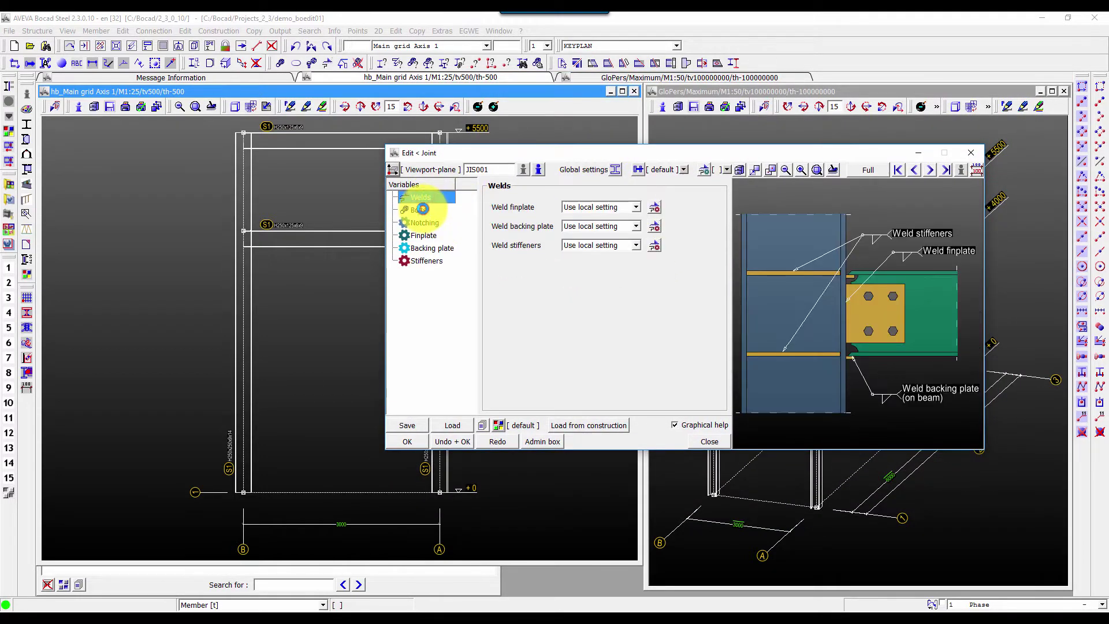
click(422, 209)
click(425, 224)
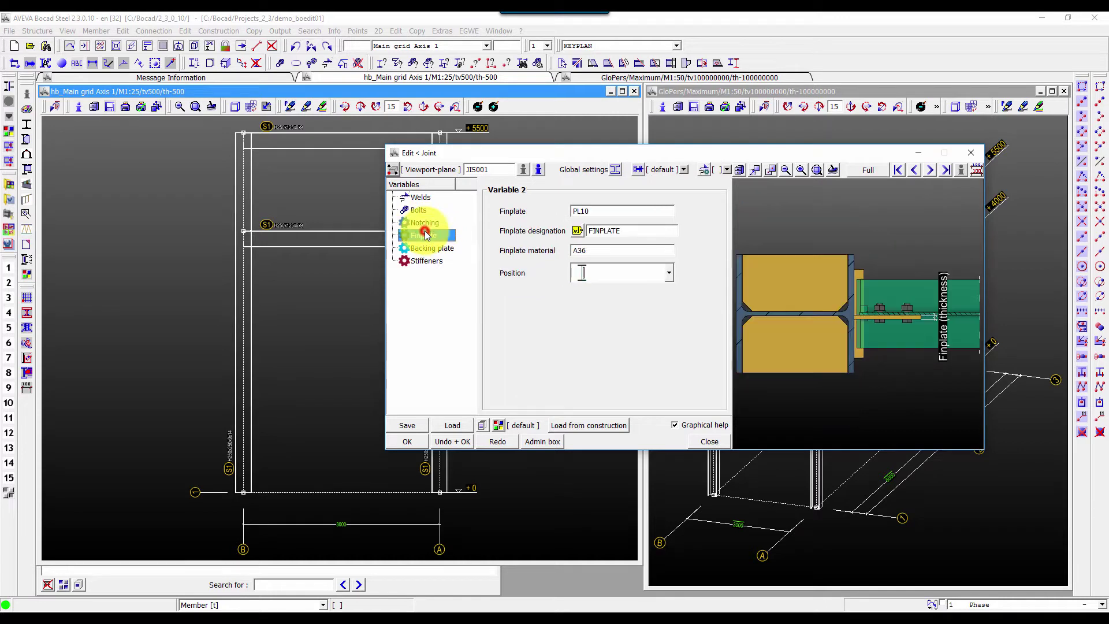
click(426, 247)
click(427, 261)
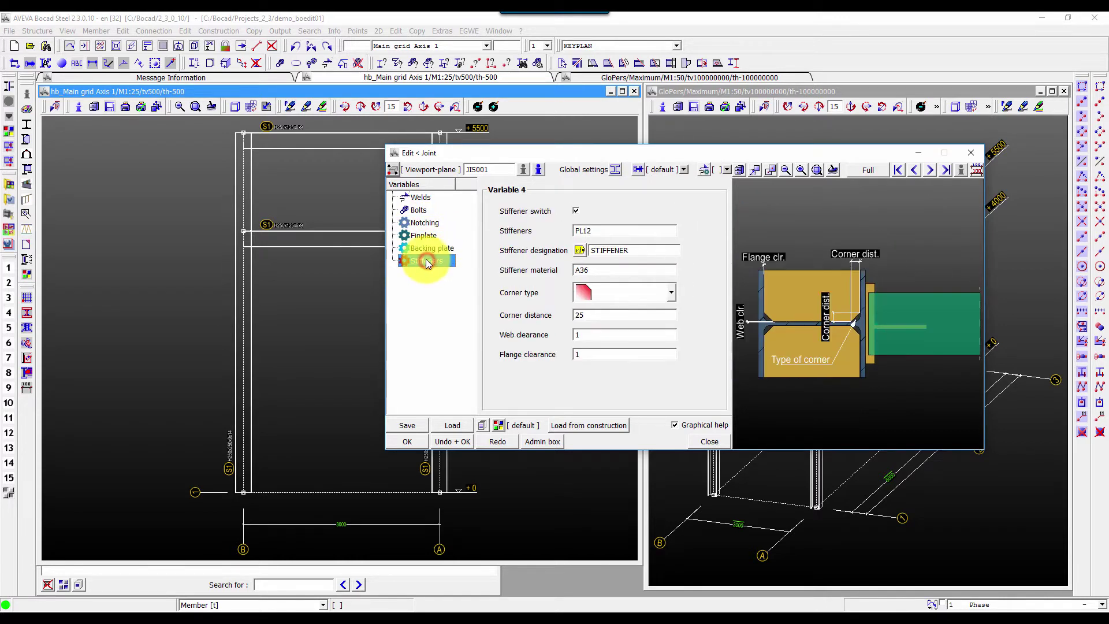
- Check the stiffener corner type and finplate position options unchanged, then accept JIS001
click(674, 296)
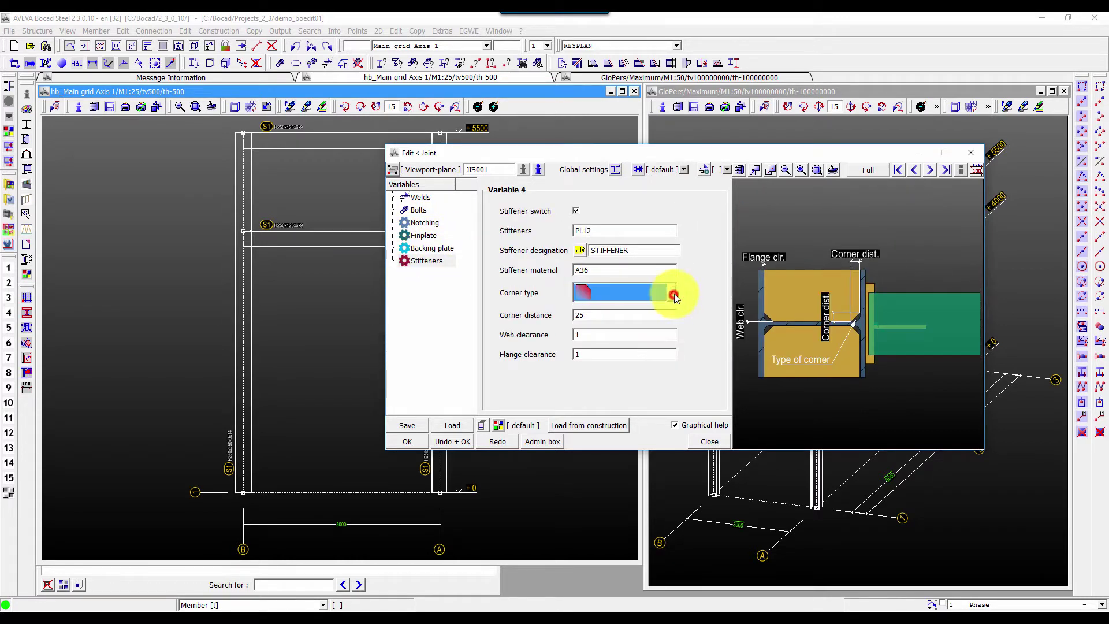
click(428, 237)
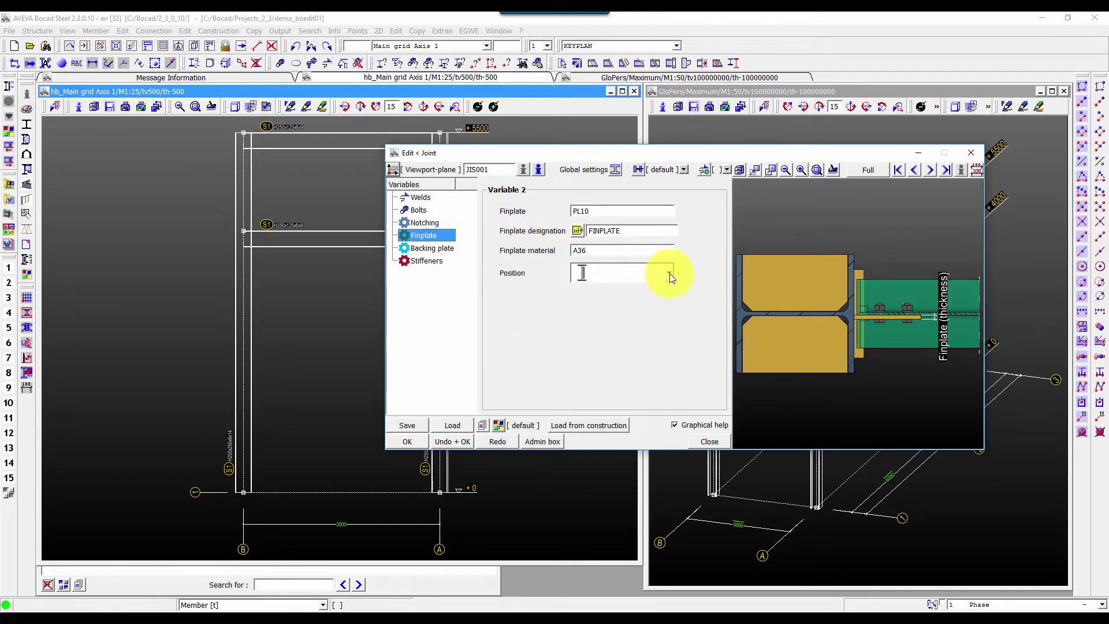
click(670, 273)
click(681, 272)
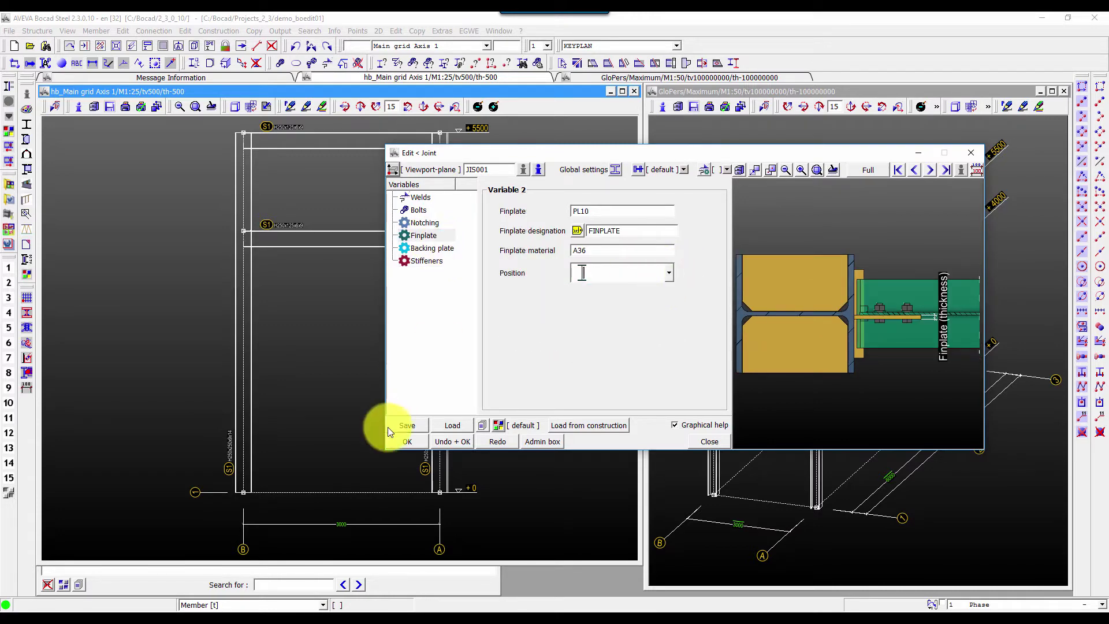
click(404, 442)
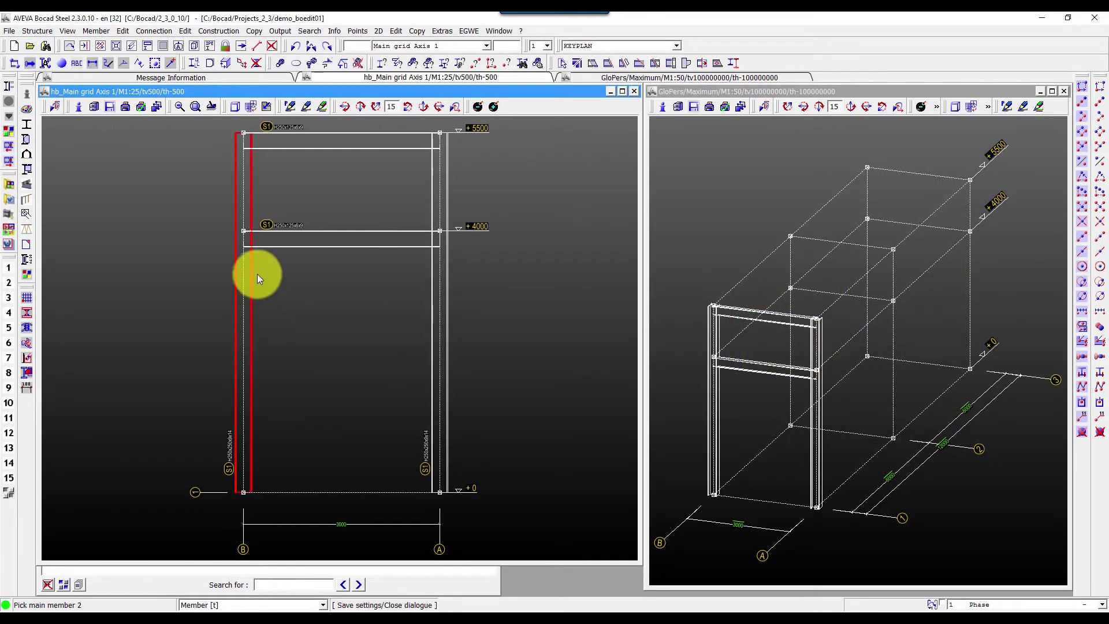
- Pick the left column, then undo the trial finplate connection at the left joint
click(271, 251)
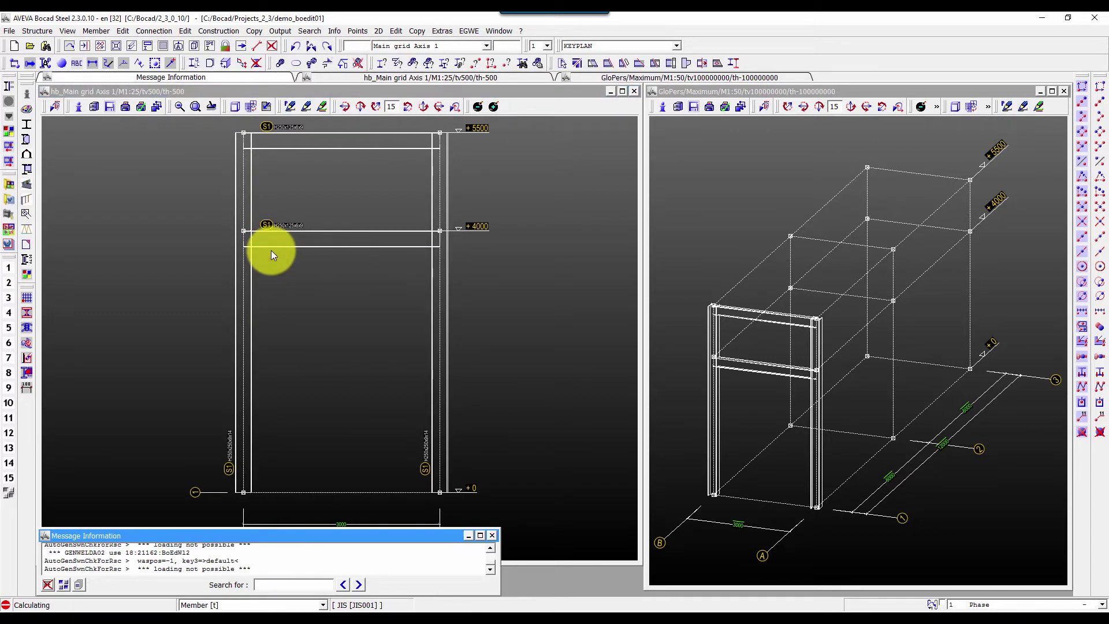
click(293, 270)
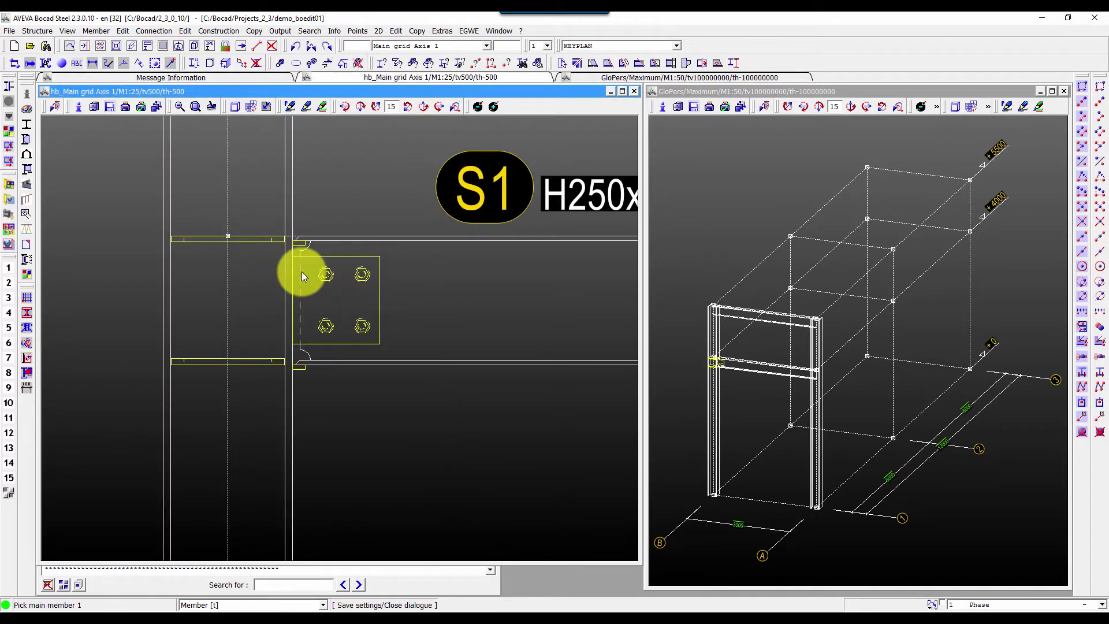
click(295, 46)
key(Return)
- Join the column to the +4000 beam, inspect the joint plates up close, then undo them
click(231, 335)
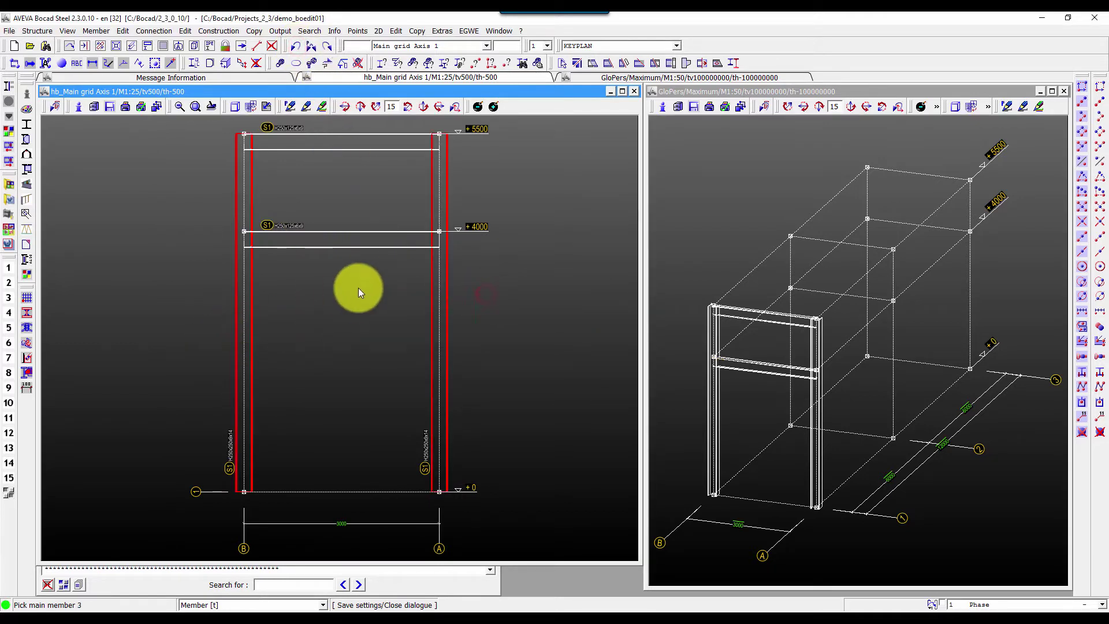
click(363, 229)
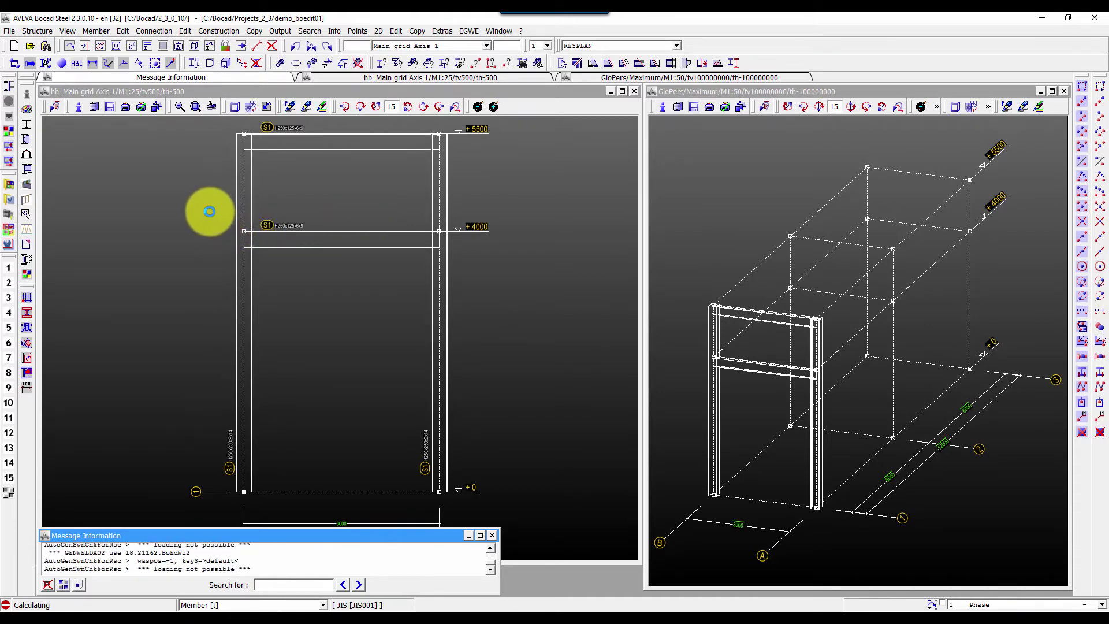
drag(214, 209, 289, 269)
click(289, 269)
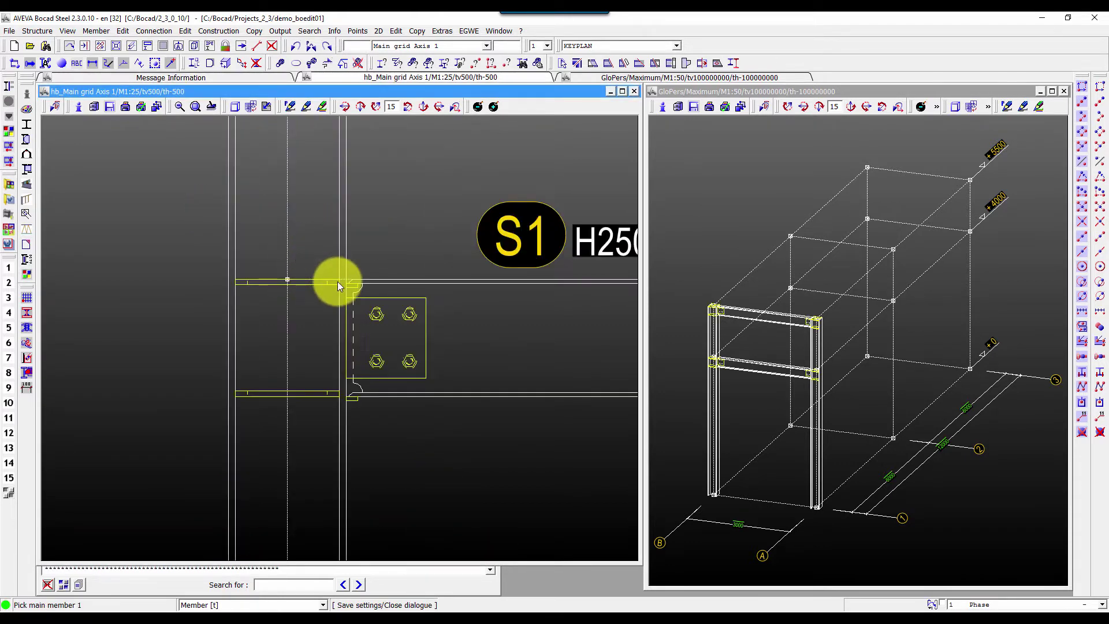
right_click(337, 282)
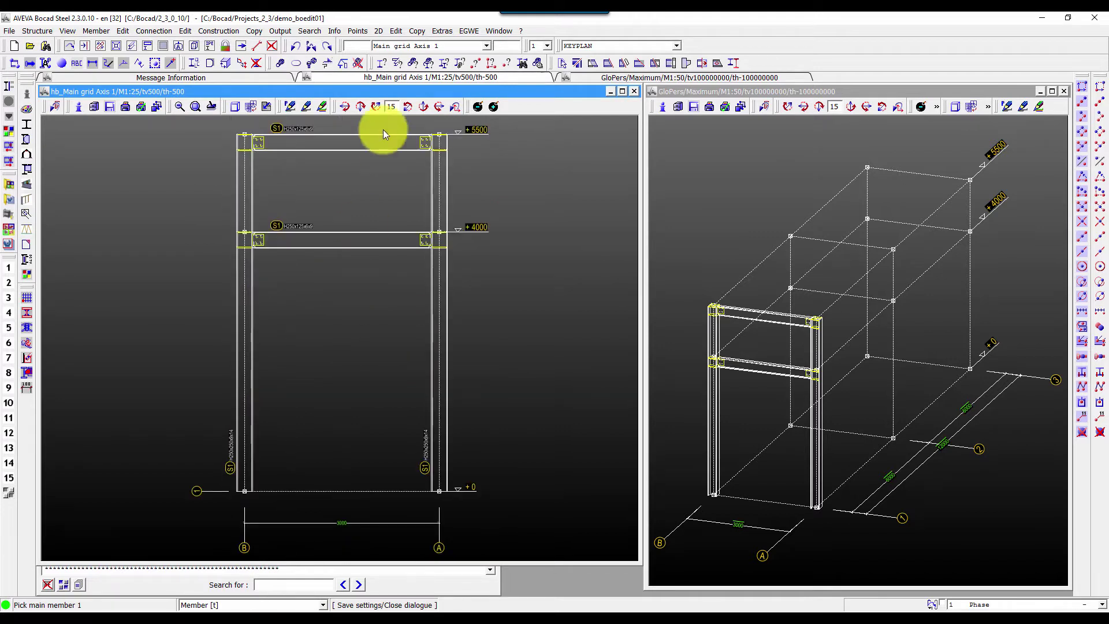
click(301, 49)
key(Return)
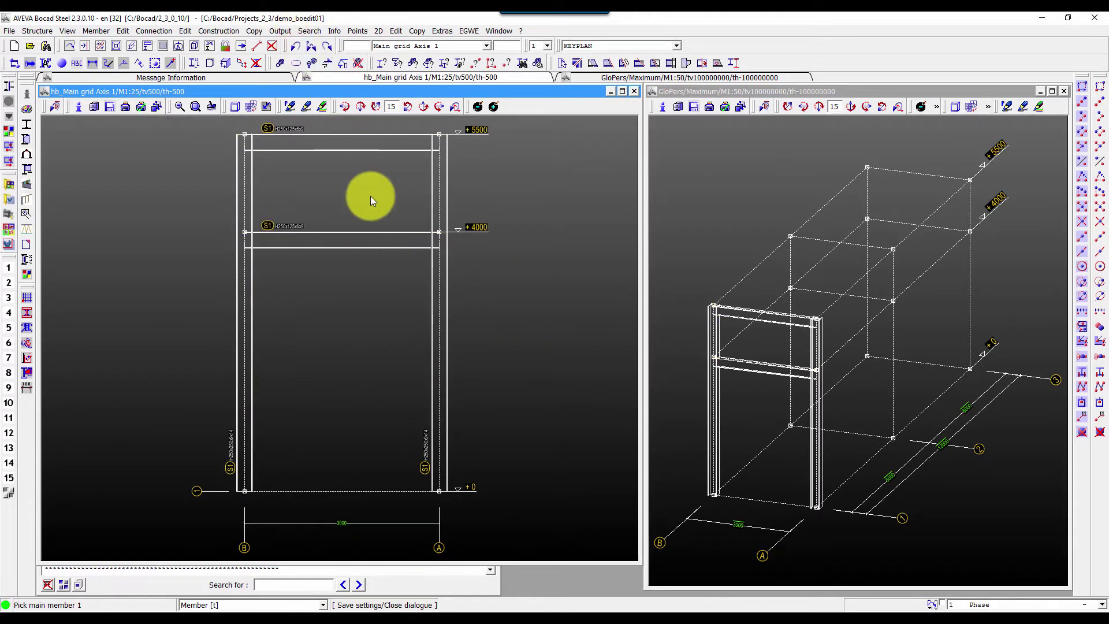
click(219, 31)
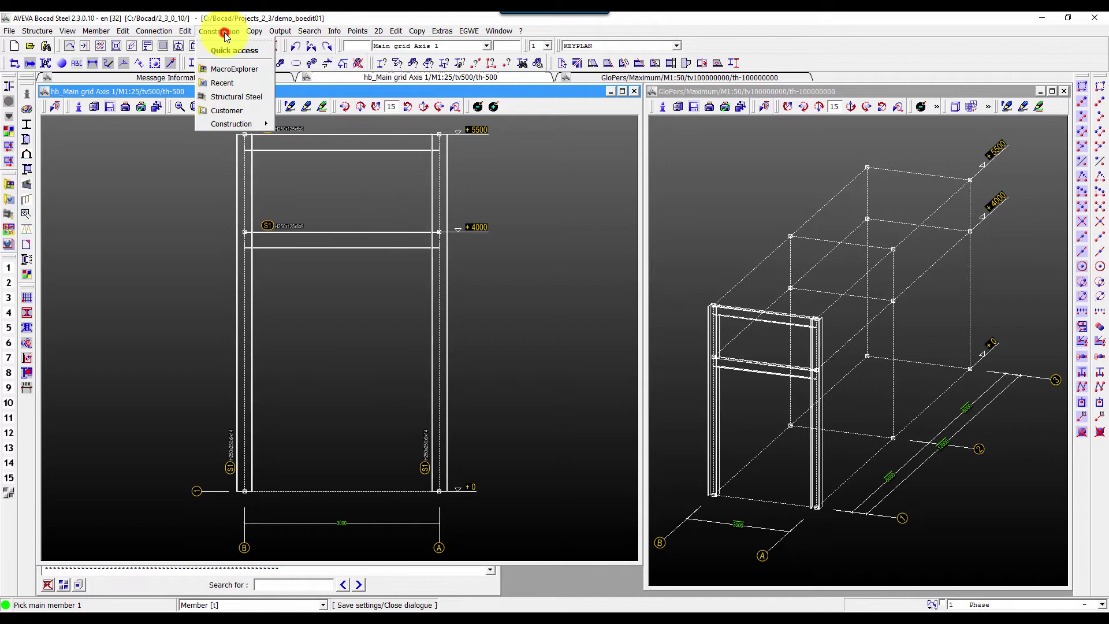
- Load JIS004 from Macro Explorer, switch off its Splice (web) plate, and apply it
click(232, 69)
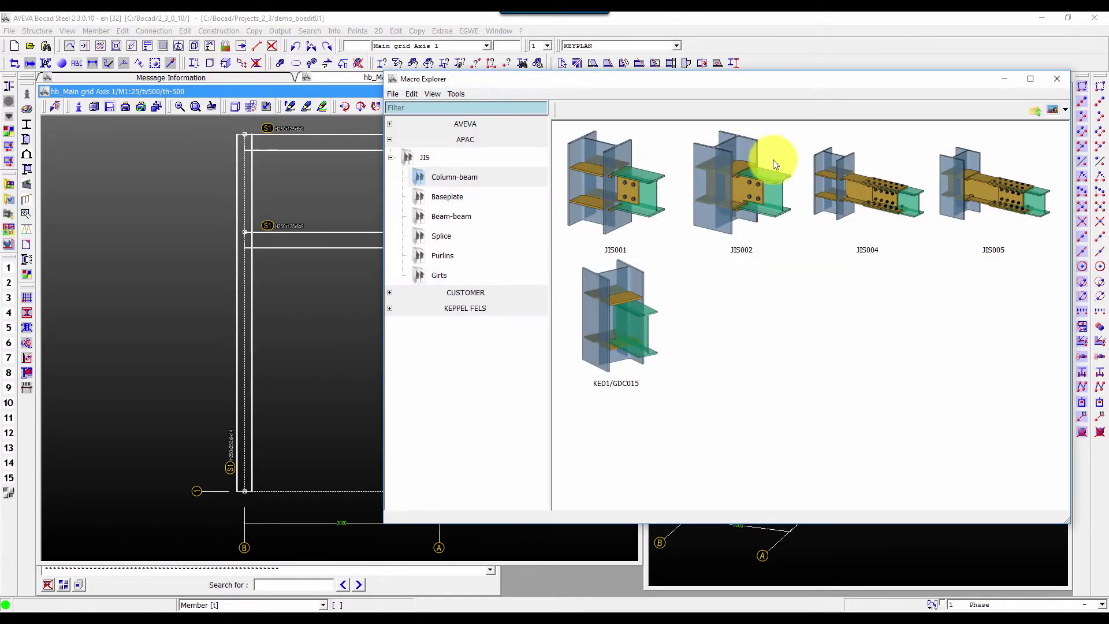
click(847, 172)
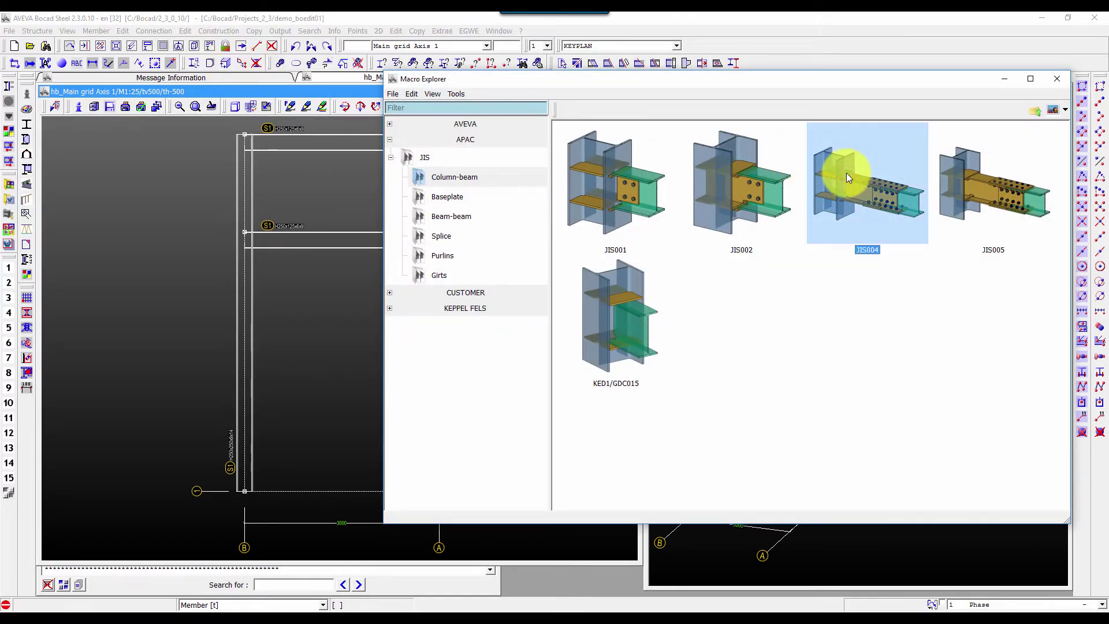
double_click(847, 173)
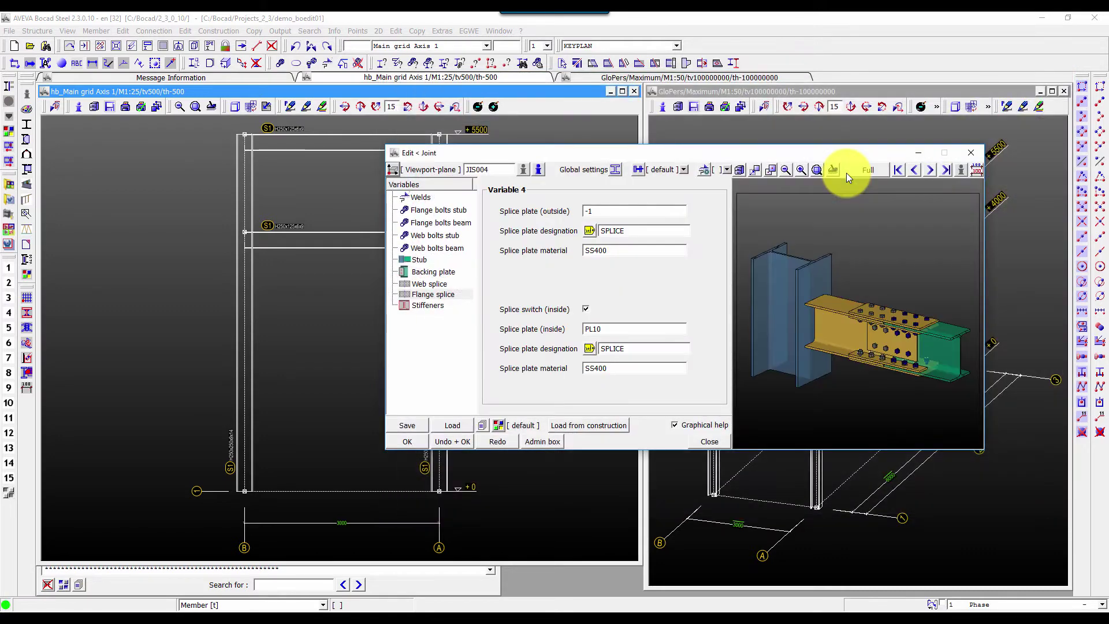
click(418, 295)
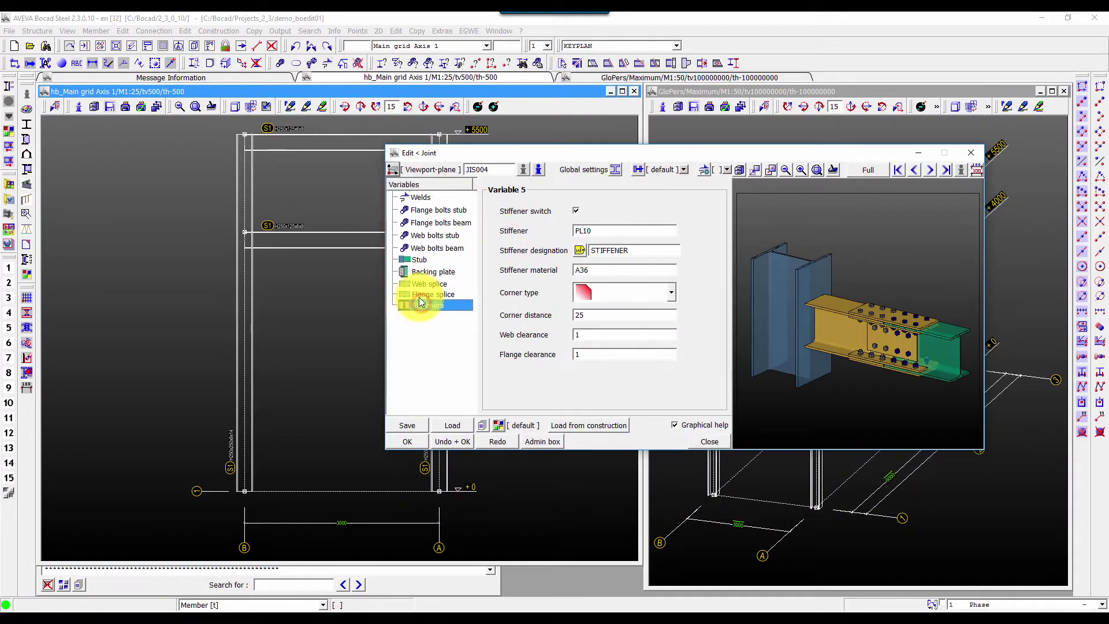
click(418, 285)
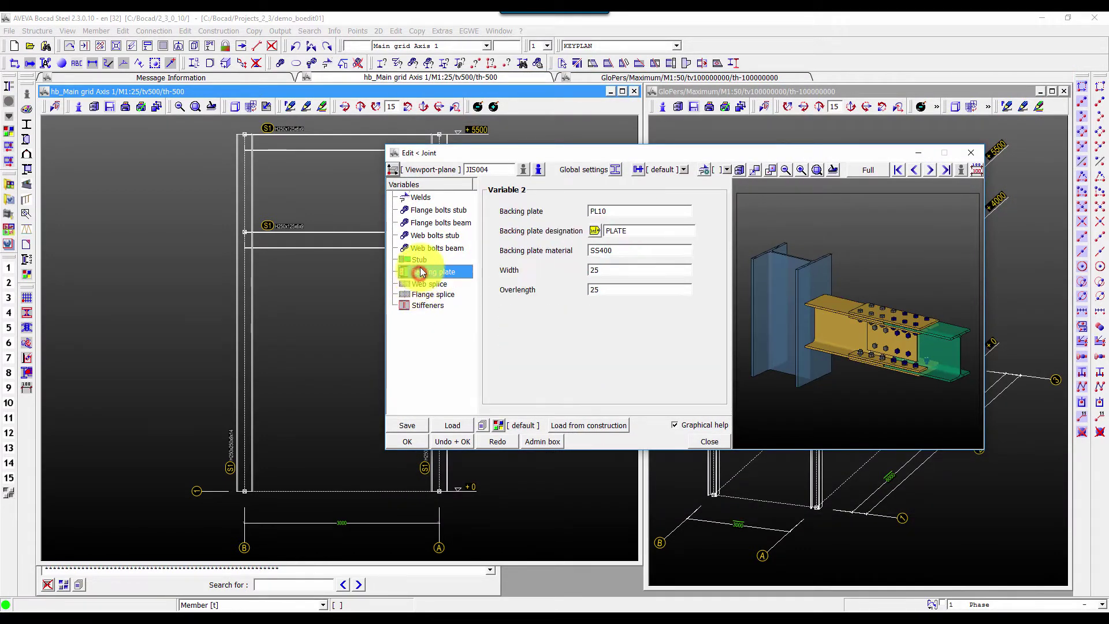
click(421, 260)
click(423, 284)
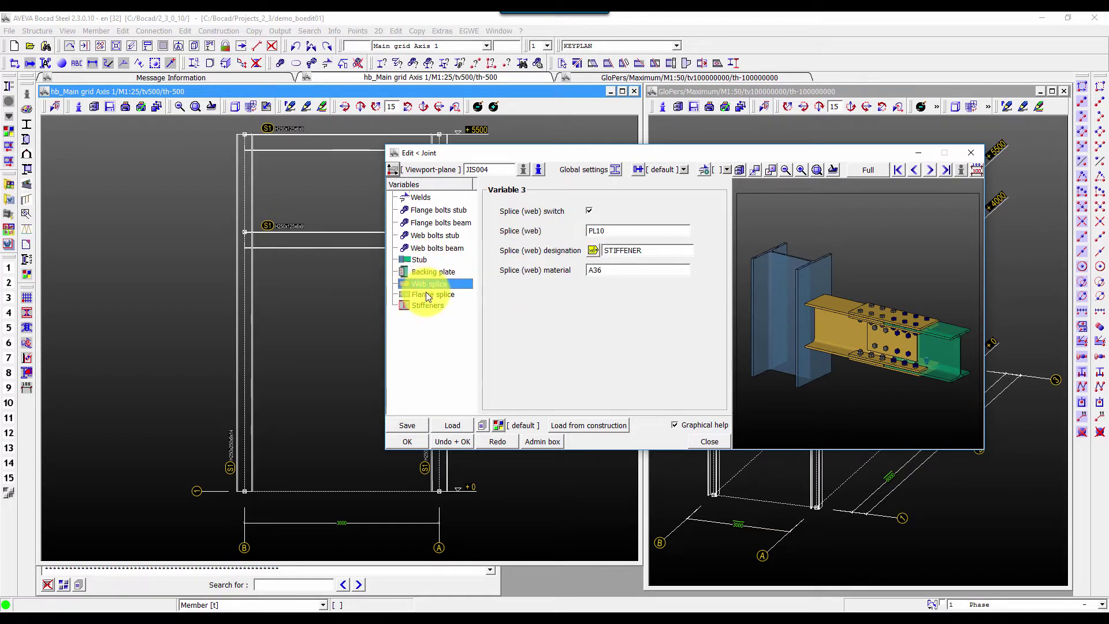
click(589, 211)
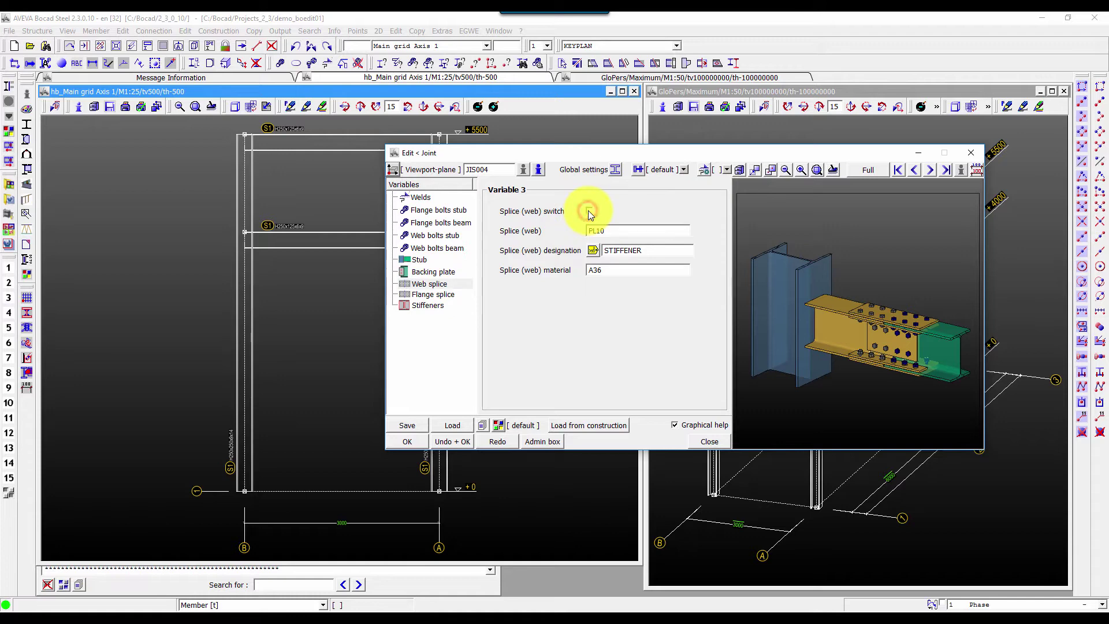
click(420, 440)
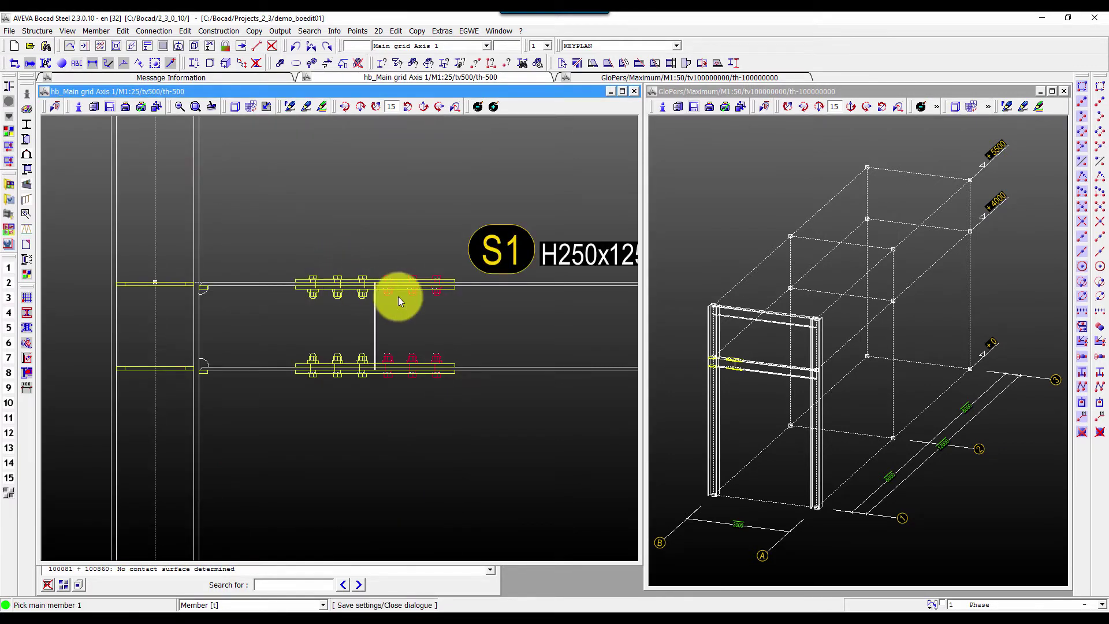
- Undo the JIS004 splice, re-enable the PL10 web splice plate, and reapply it to both members
click(296, 50)
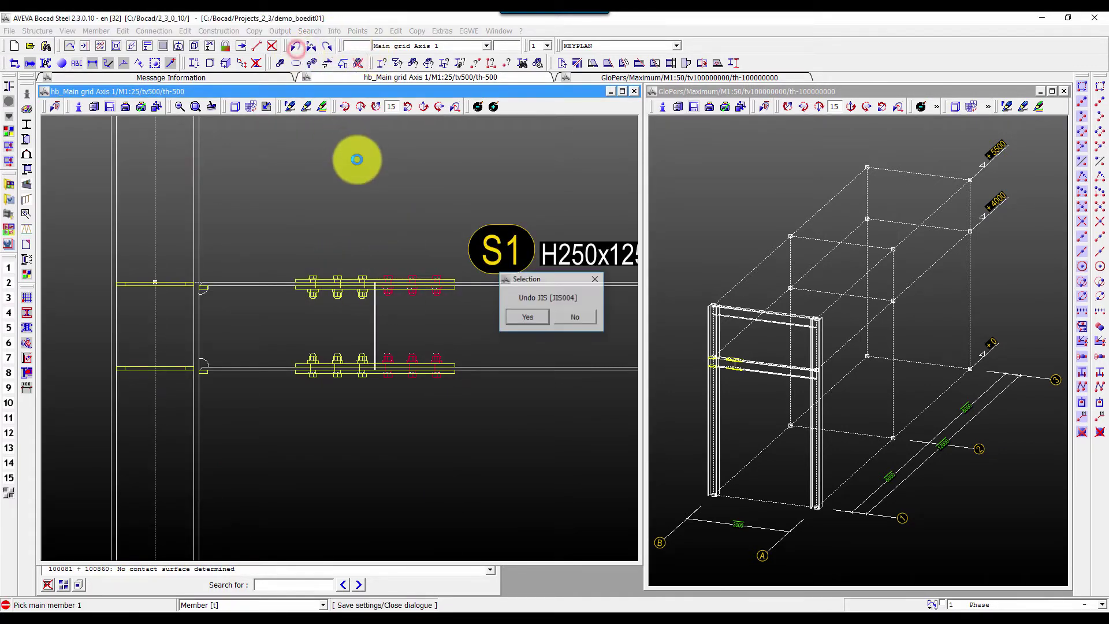
key(Return)
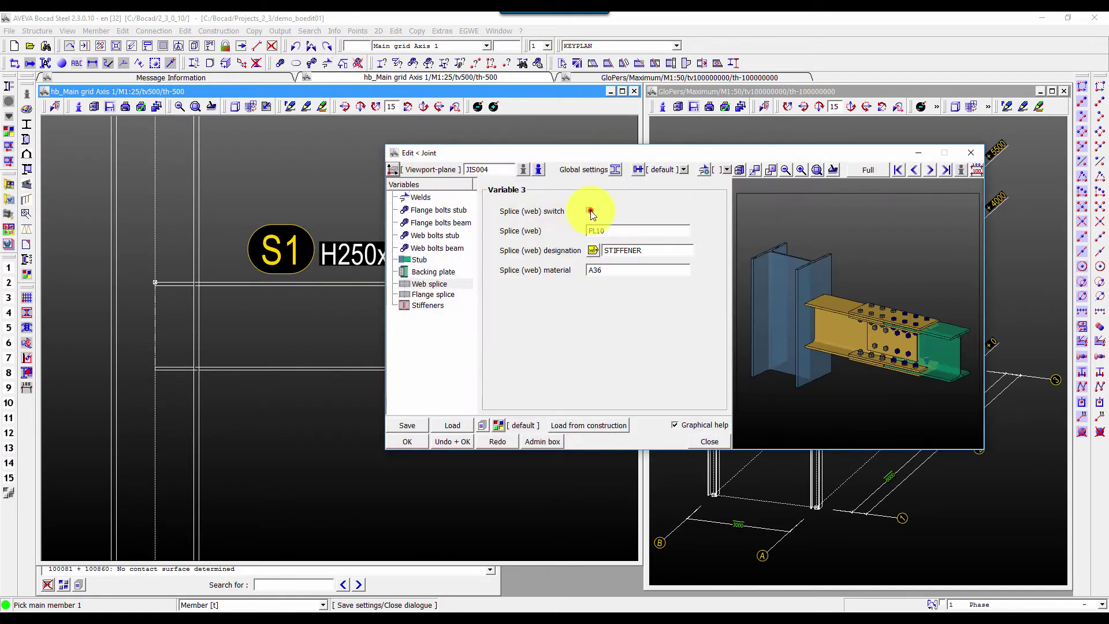
click(407, 442)
click(223, 395)
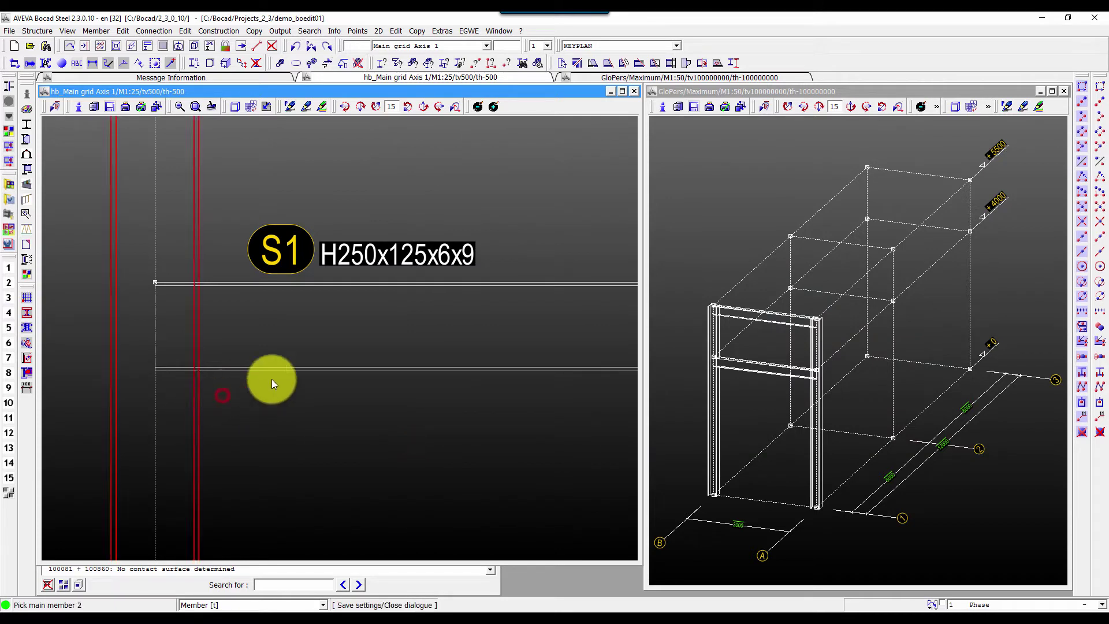
click(276, 391)
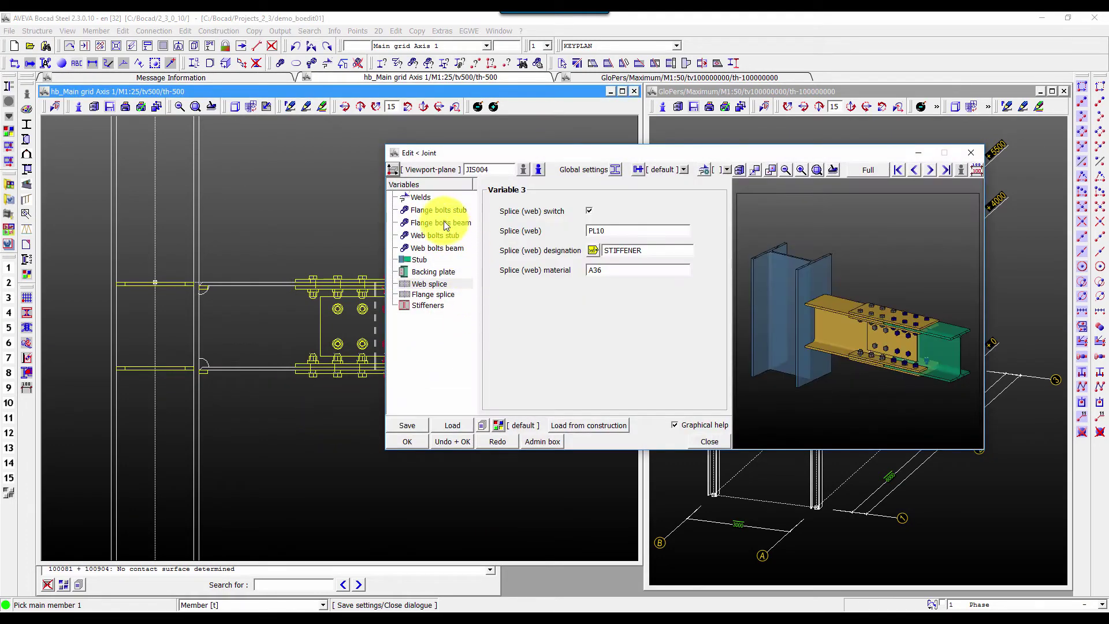
- Set the stub web bolts' Bolt qty (X) to 3 and regenerate the JIS004 splice
click(438, 235)
double_click(601, 281)
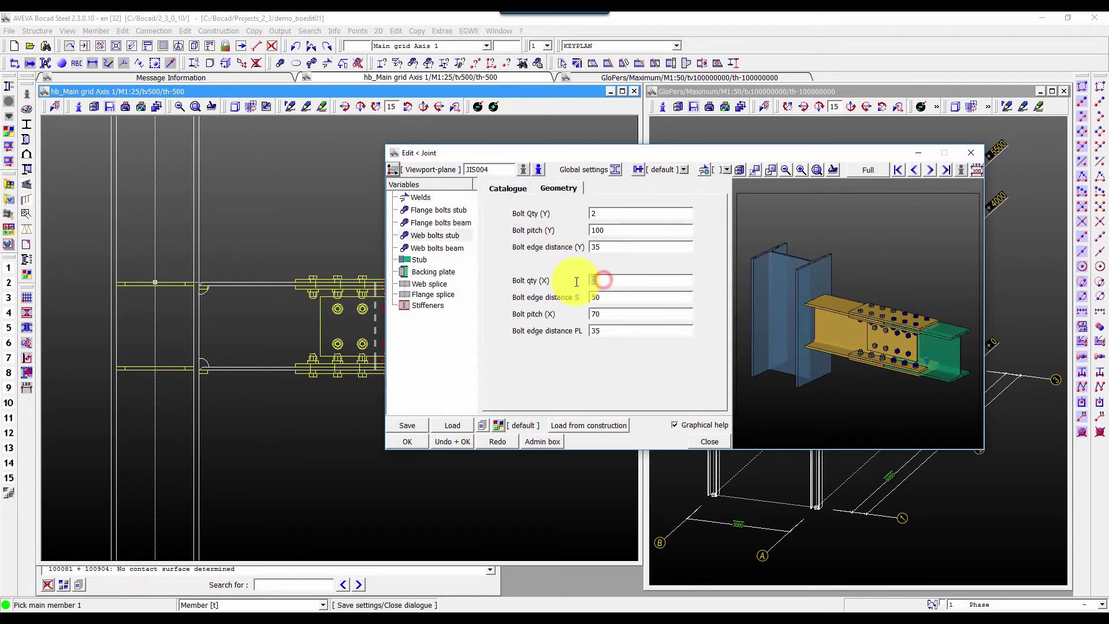
text(3)
click(493, 444)
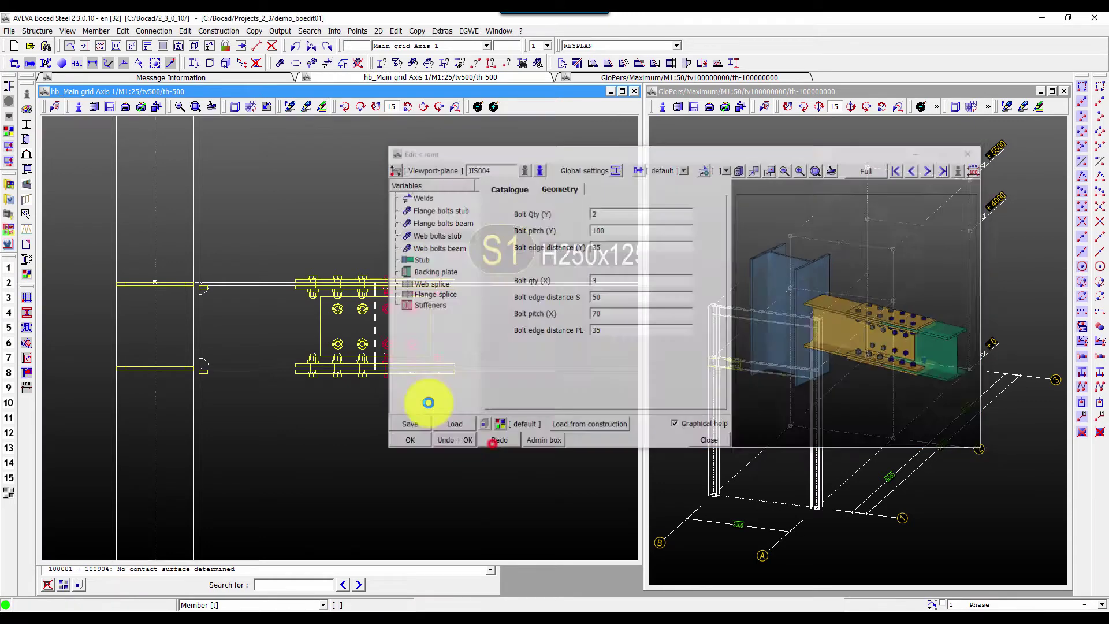
click(323, 320)
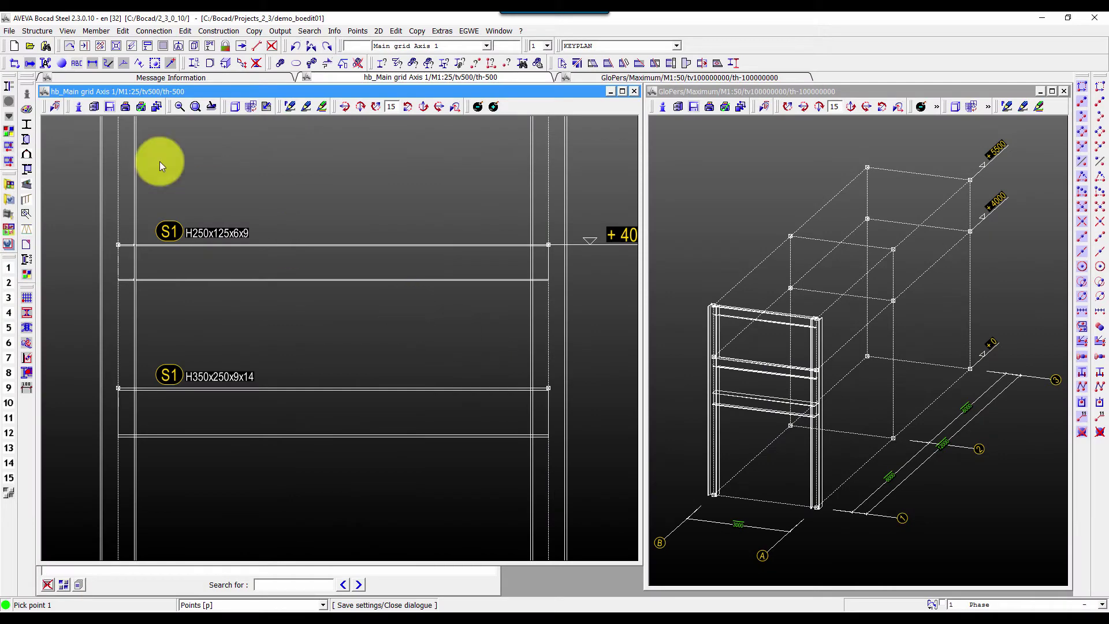
click(8, 101)
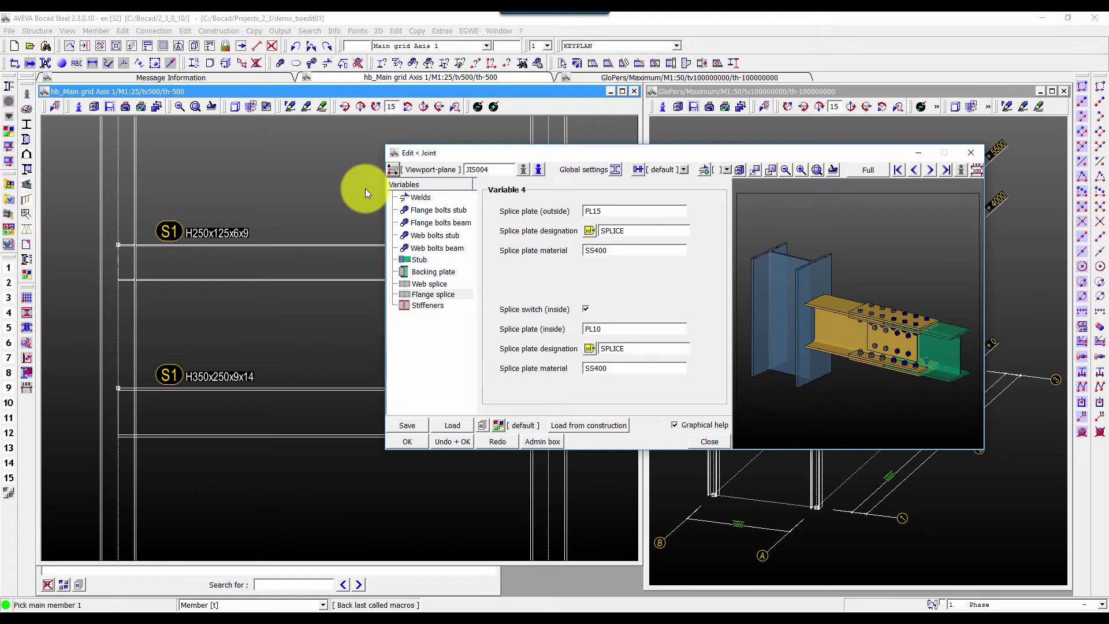
- Apply JIS004 splices to the H250x125x6x9 and H350x250x9x14 beams, then zoom out to review
click(421, 441)
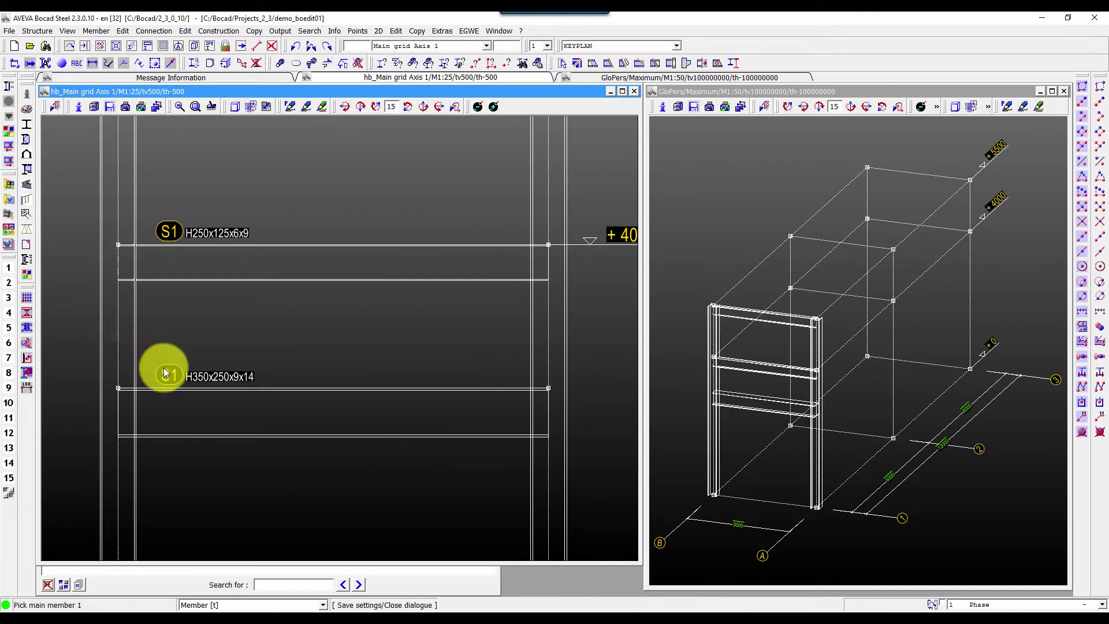
click(160, 381)
click(200, 280)
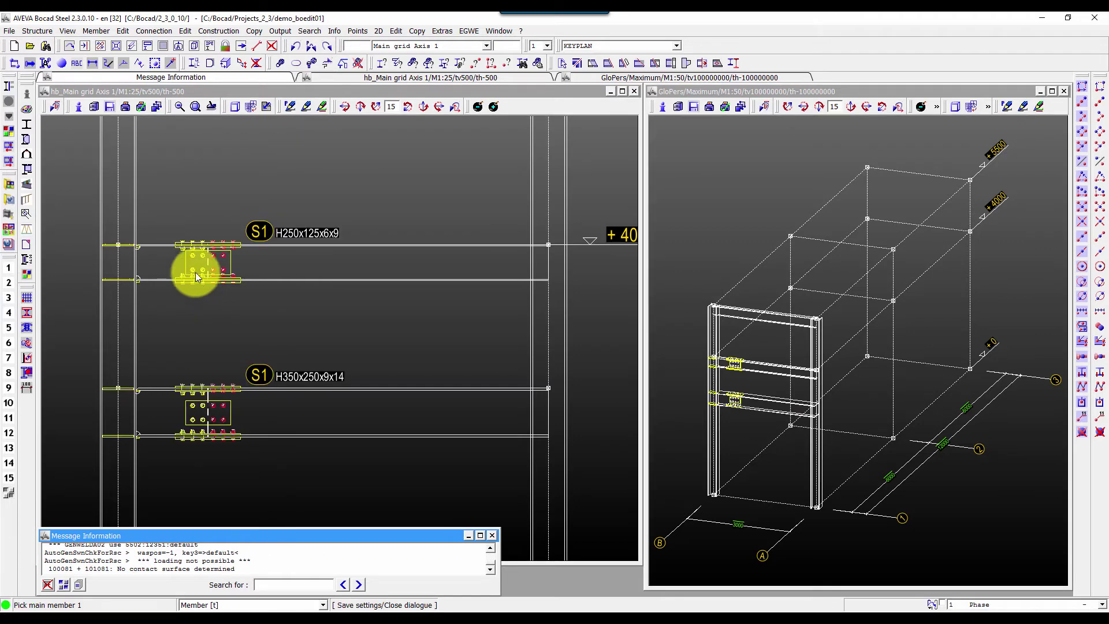
scroll(277, 442, up, 1)
scroll(296, 459, up, 1)
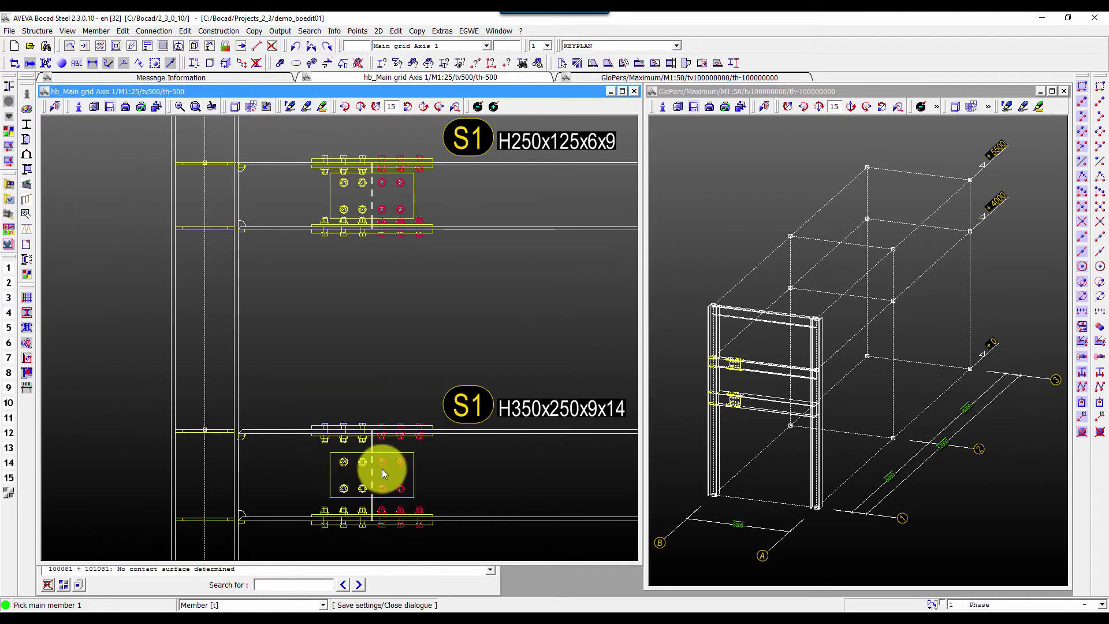
scroll(382, 469, down, 2)
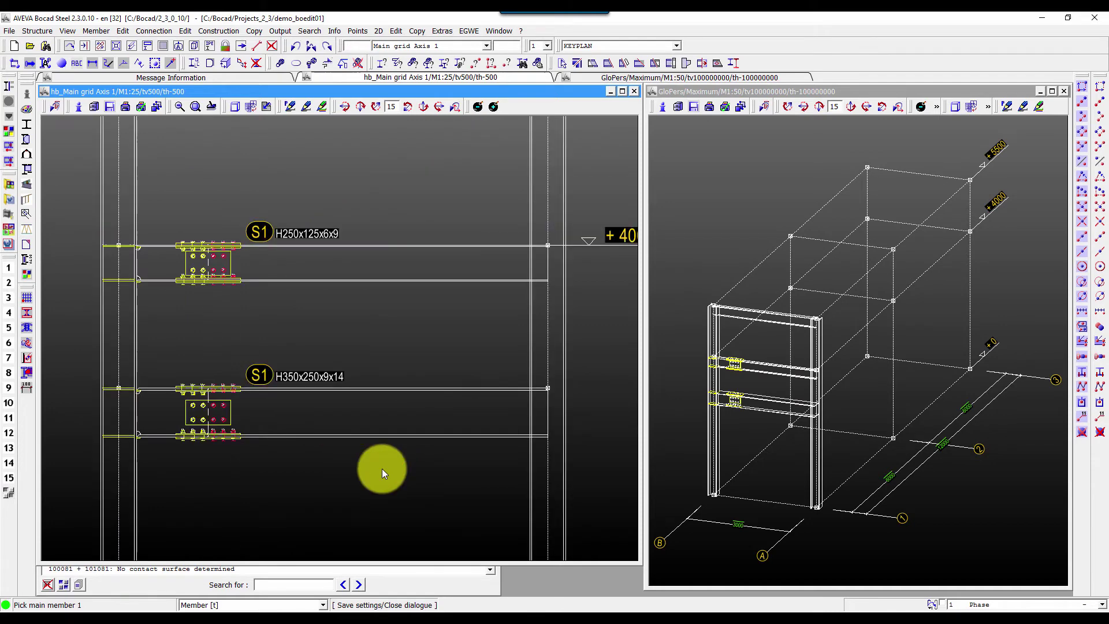
click(335, 31)
click(350, 72)
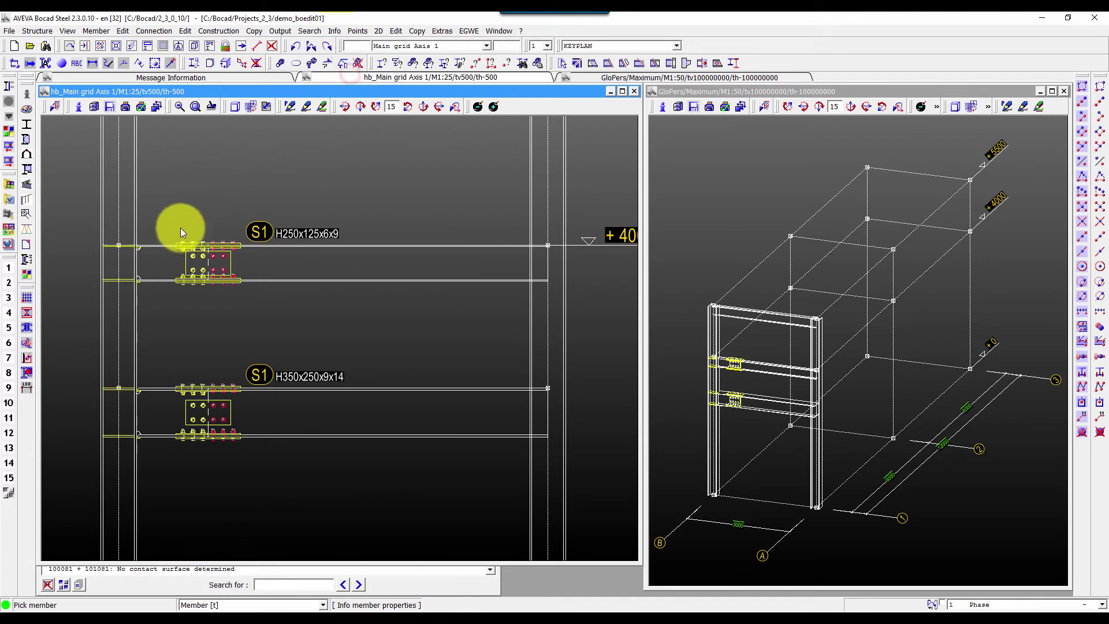
click(178, 238)
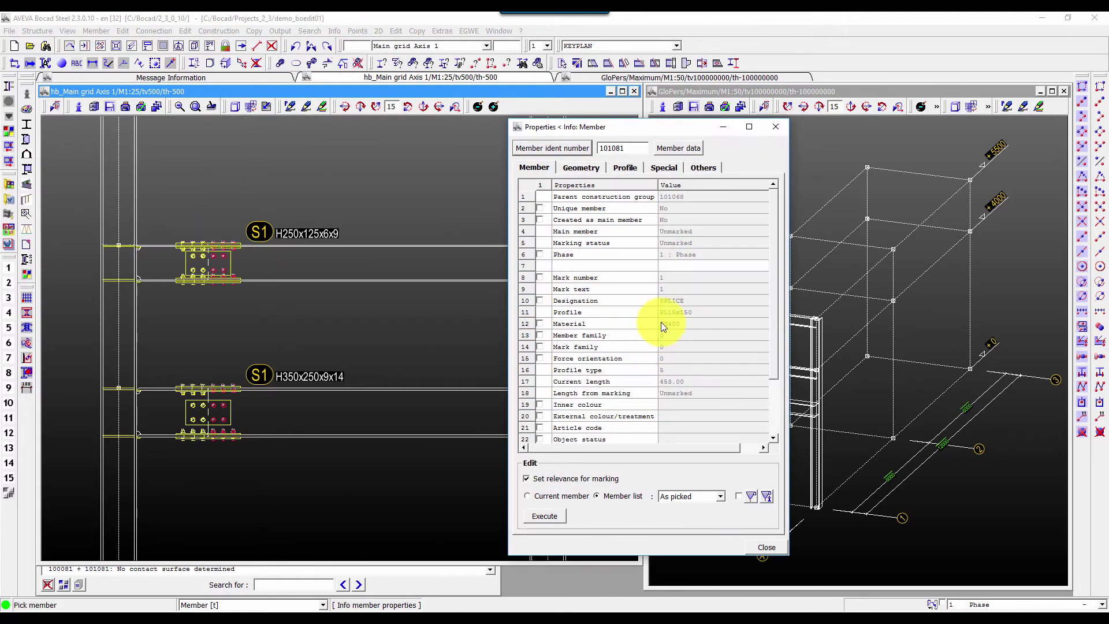
click(178, 382)
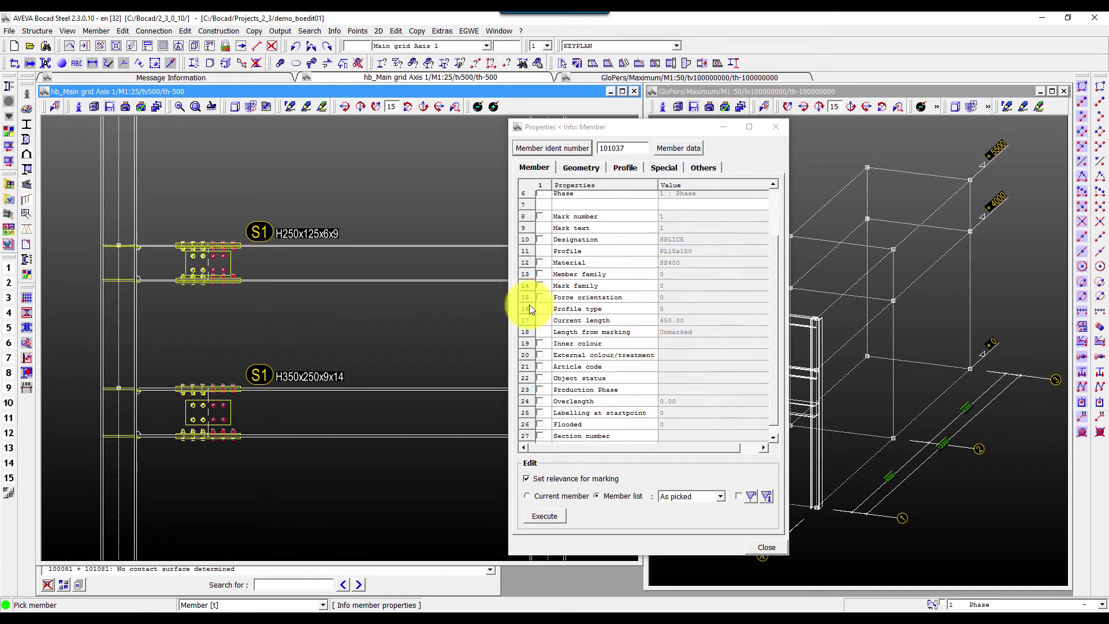
click(112, 390)
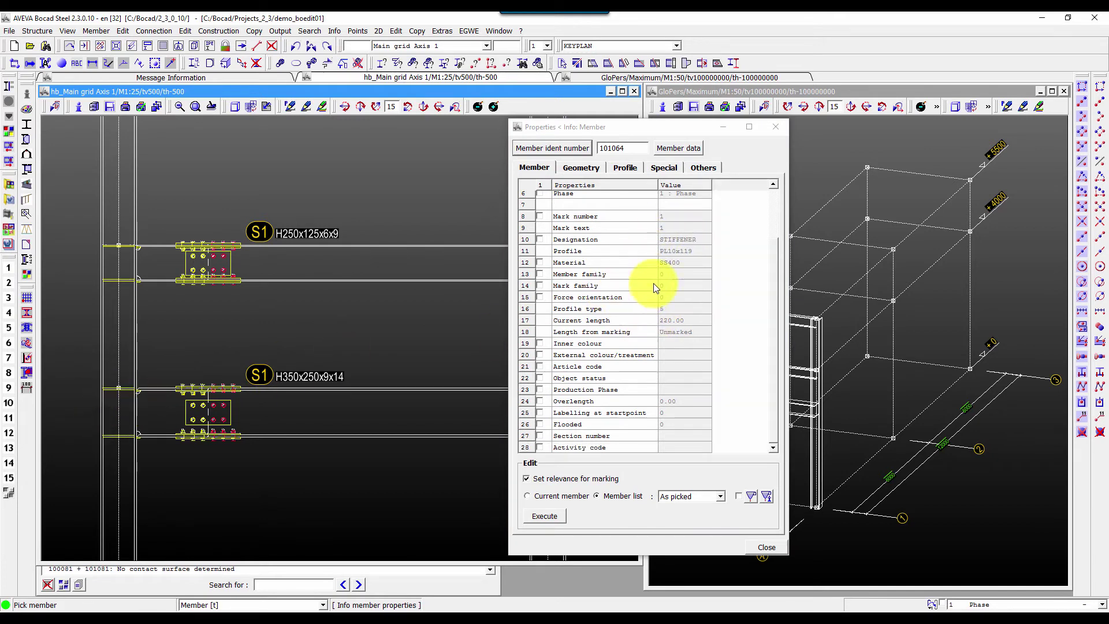
click(111, 244)
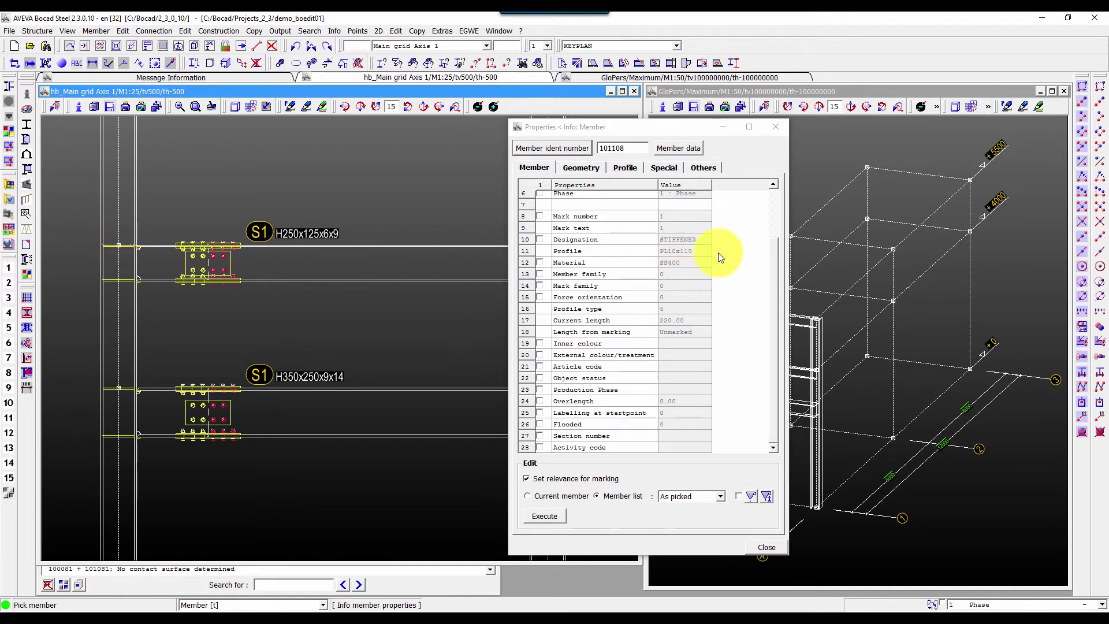
click(762, 544)
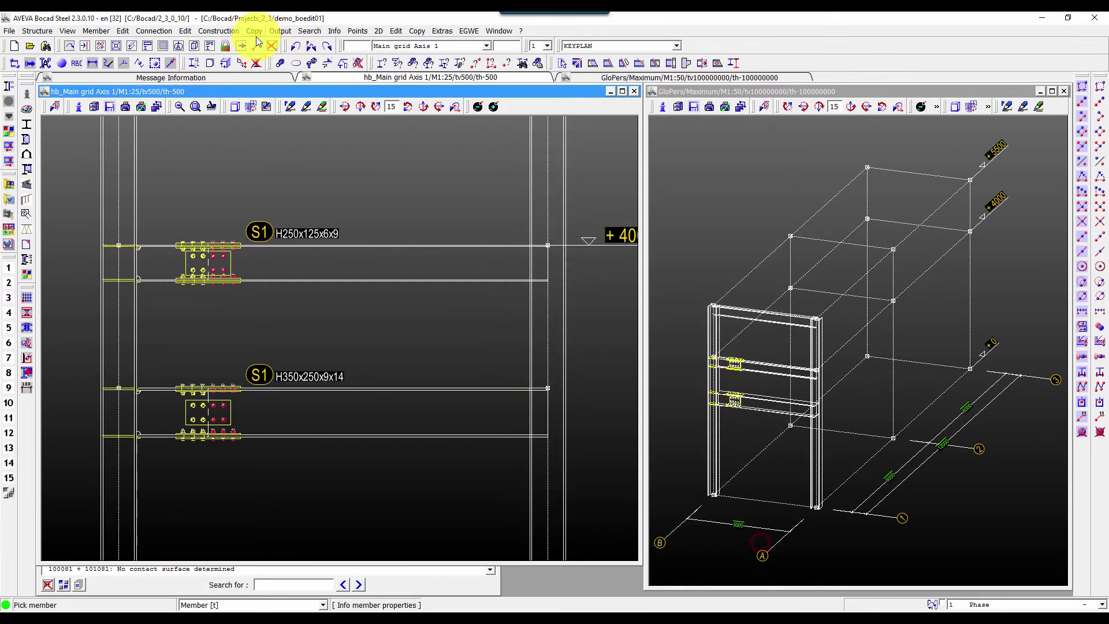
- Undo both splices, edit JIS004's outside splice plate value, and reapply it to the column and beams
click(293, 47)
key(Return)
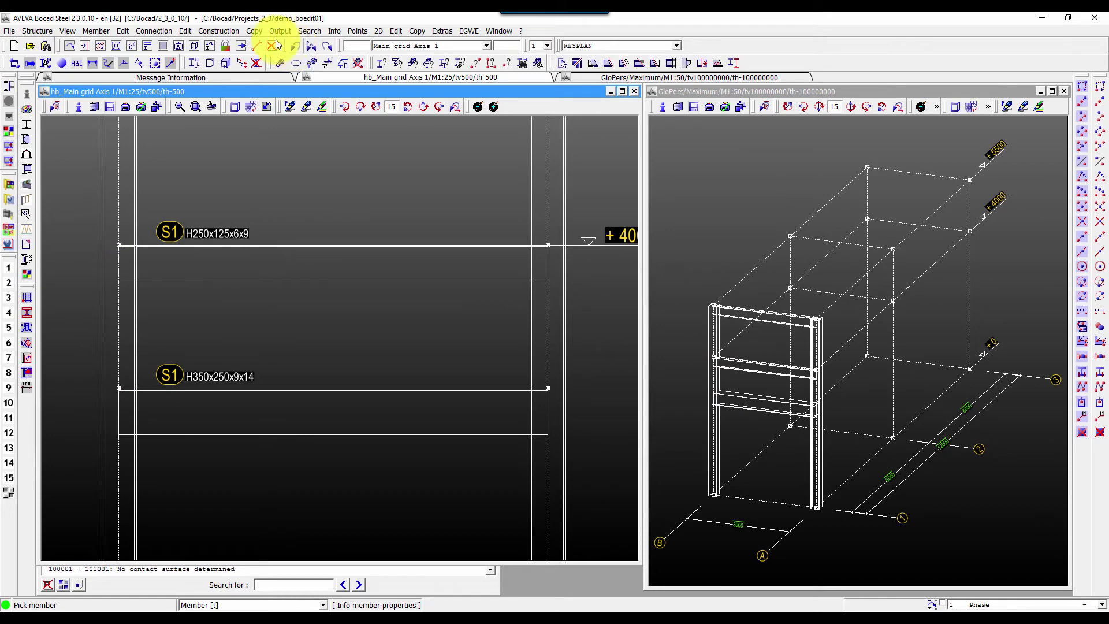
click(8, 101)
click(355, 207)
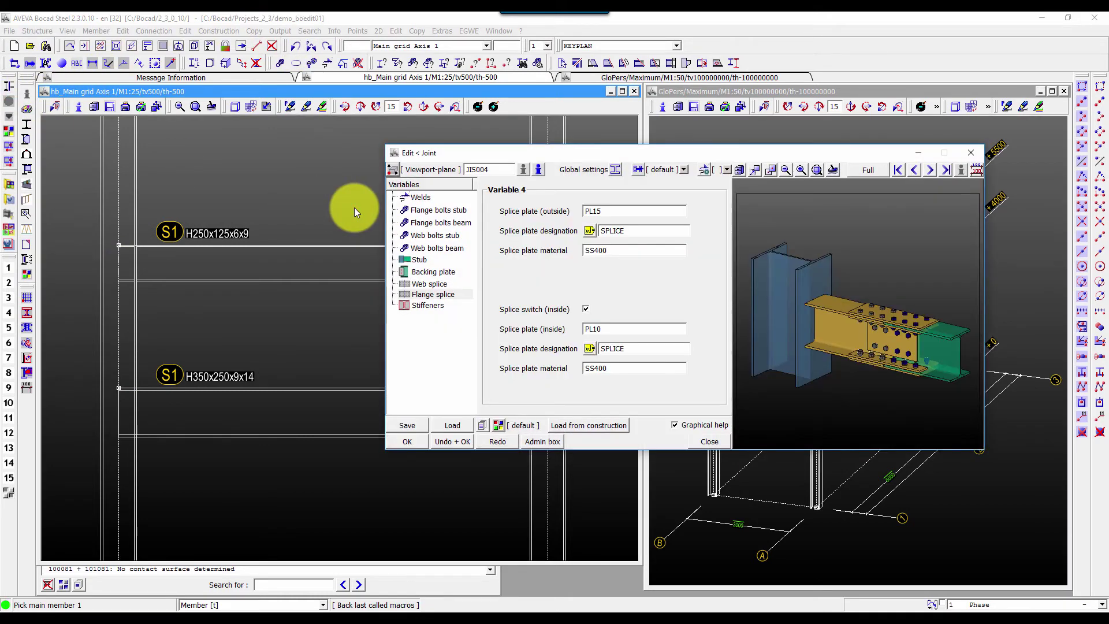
drag(613, 209, 560, 208)
text(-1)
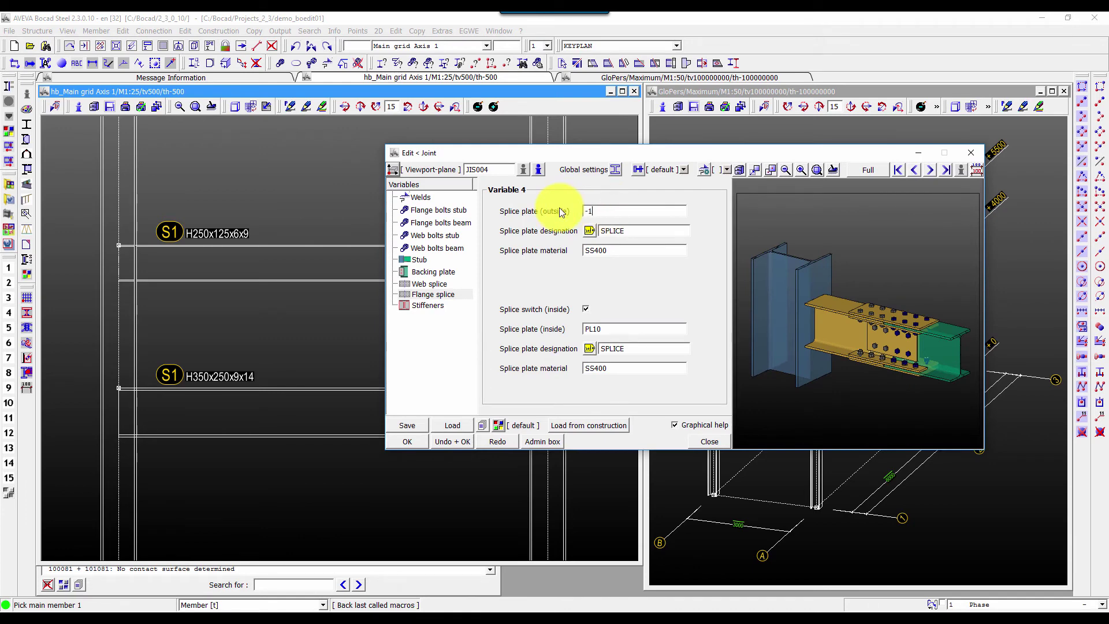
click(414, 442)
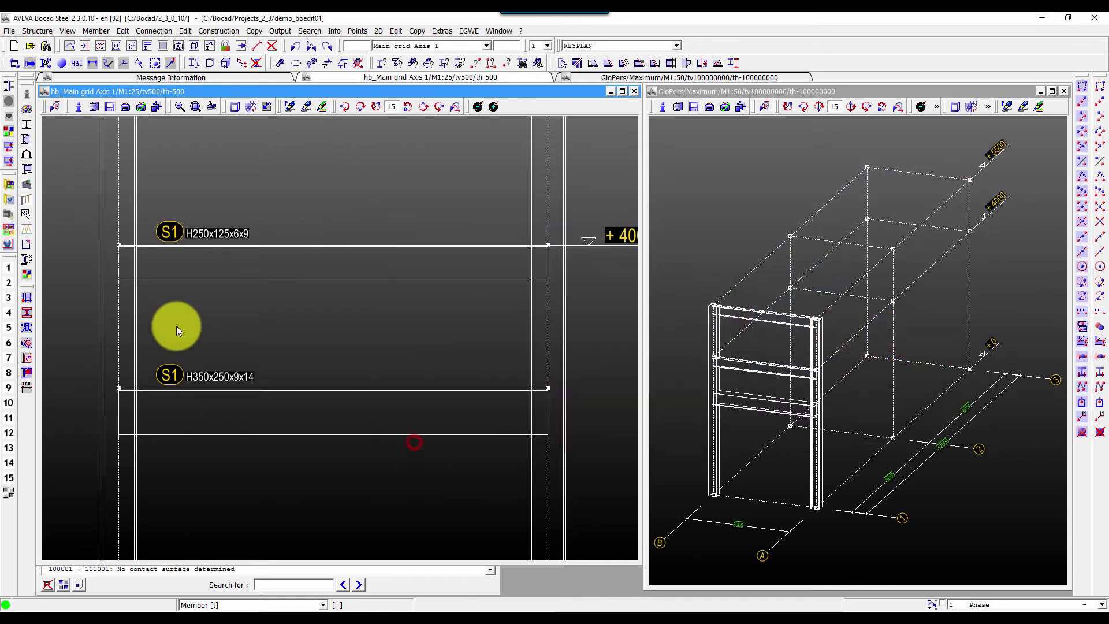
click(136, 319)
click(236, 268)
click(192, 420)
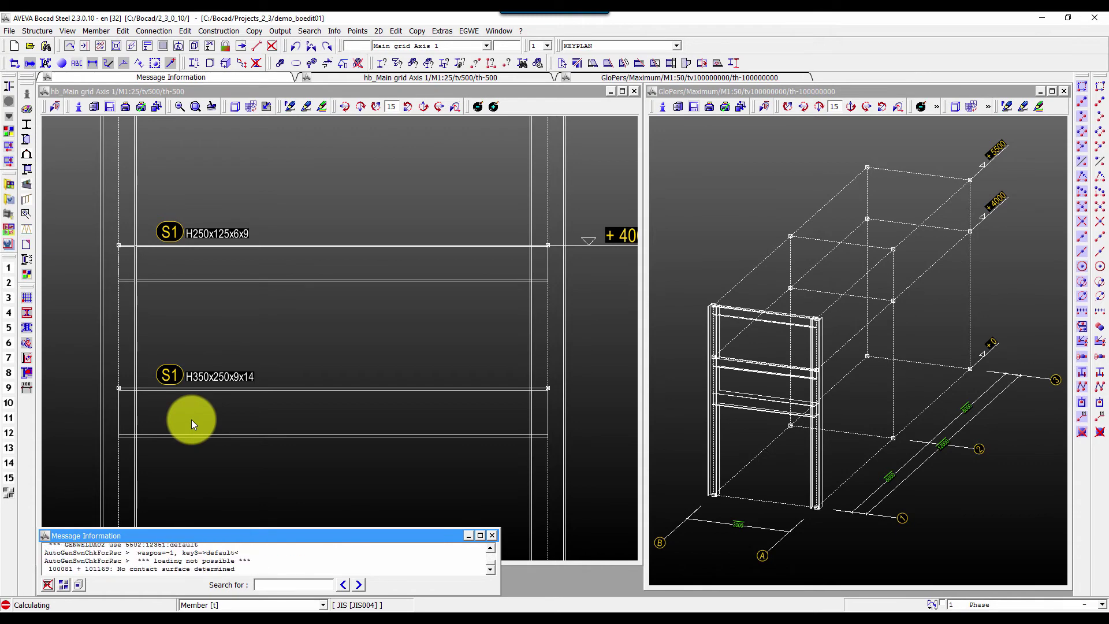
- Zoom in on both splice joints and inspect the properties of their flange plates
click(111, 231)
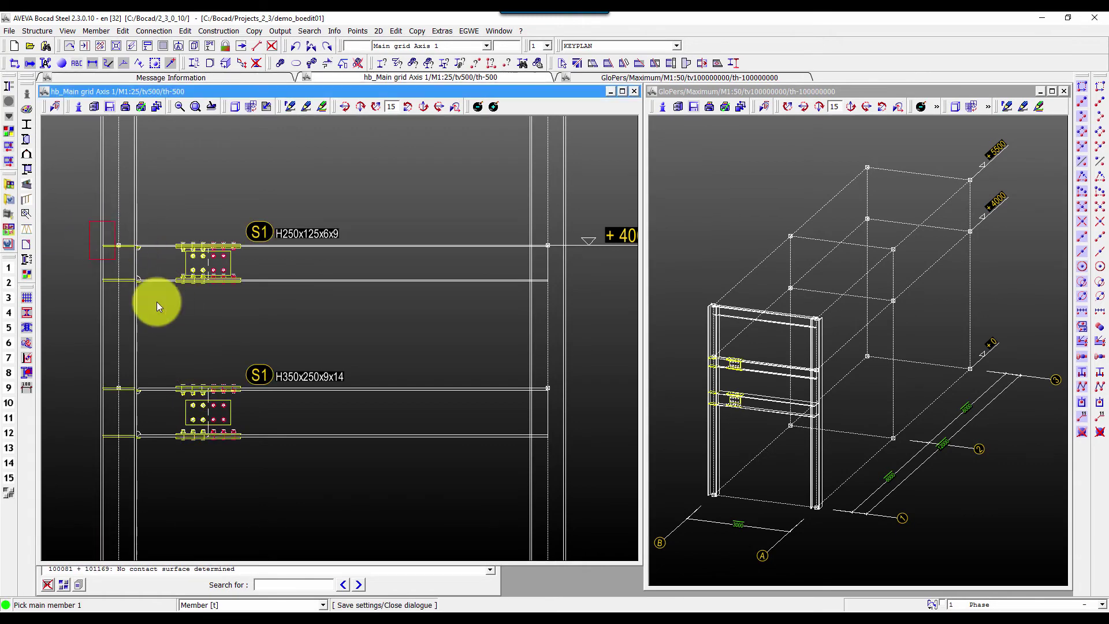
click(298, 459)
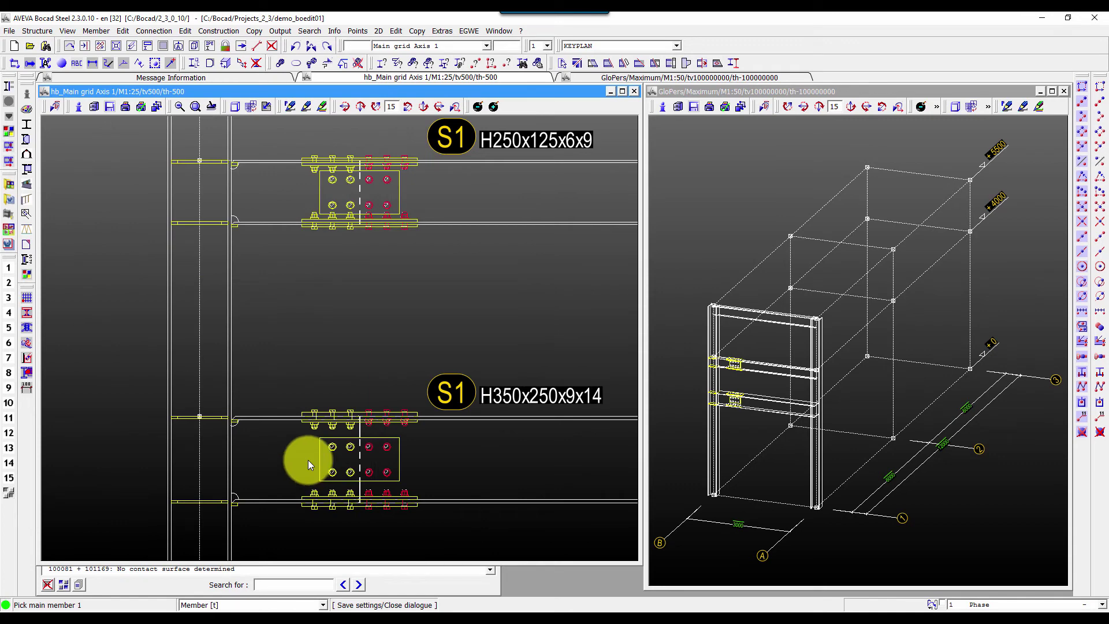
click(335, 31)
click(308, 156)
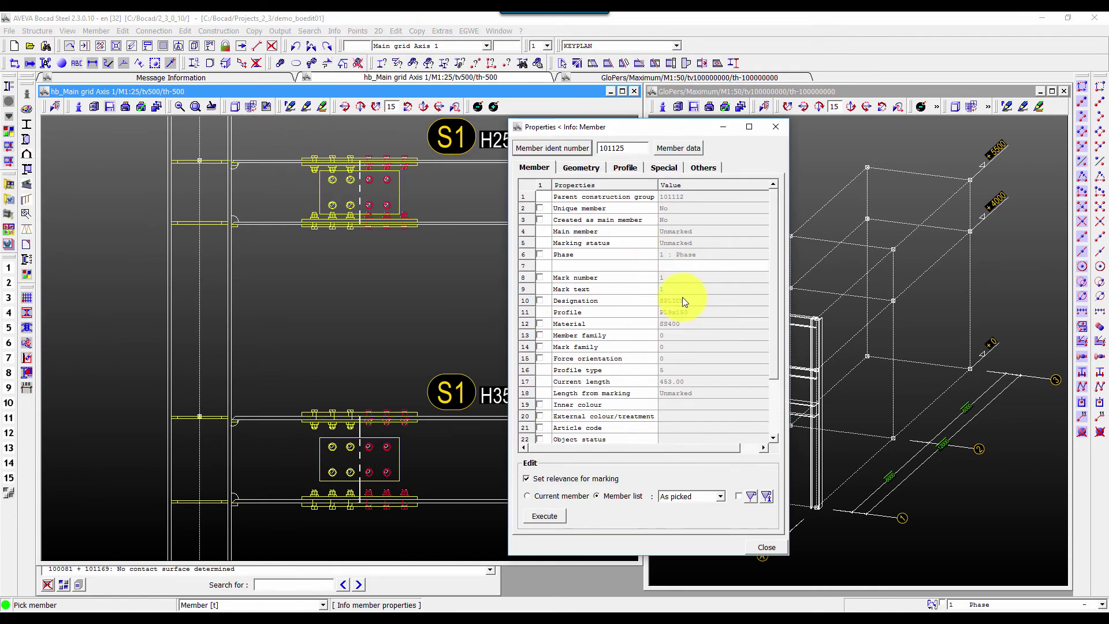
click(340, 412)
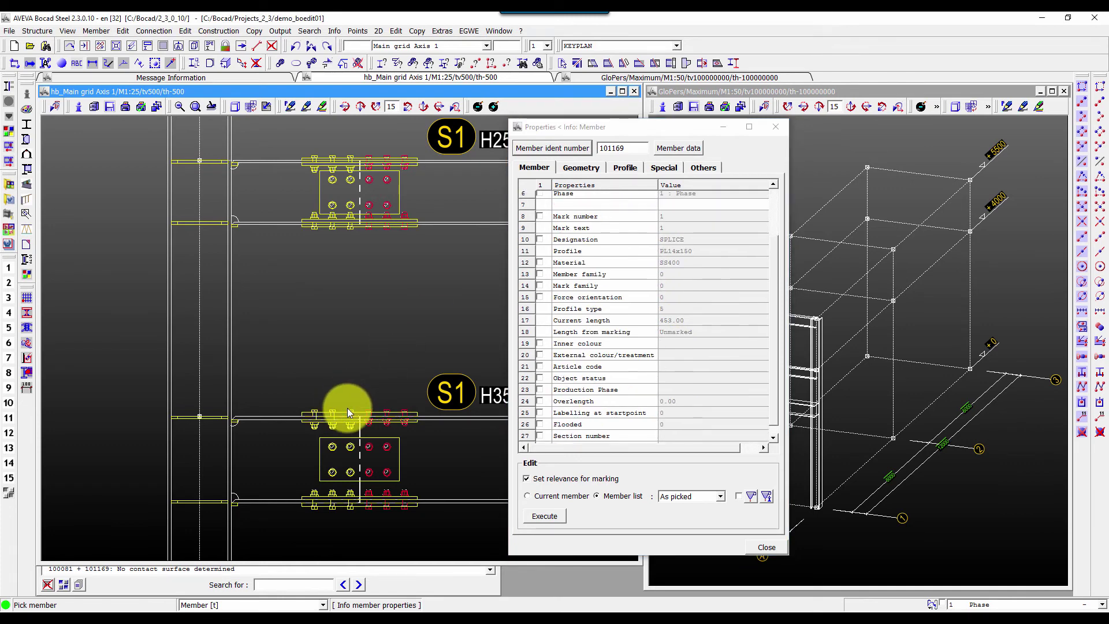
scroll(619, 283, up, 3)
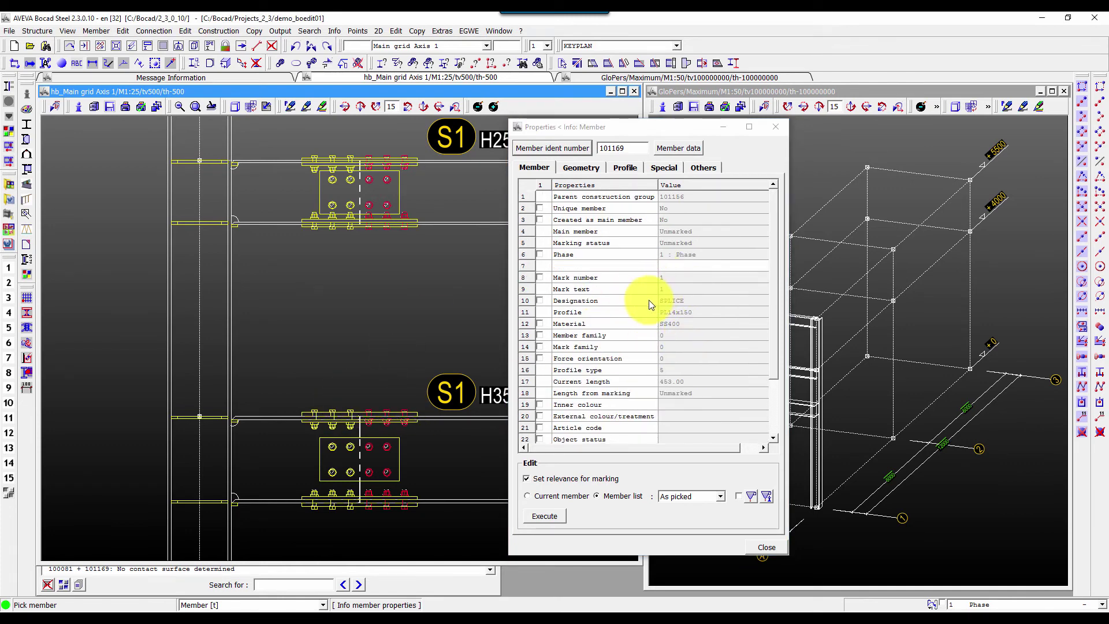
click(766, 547)
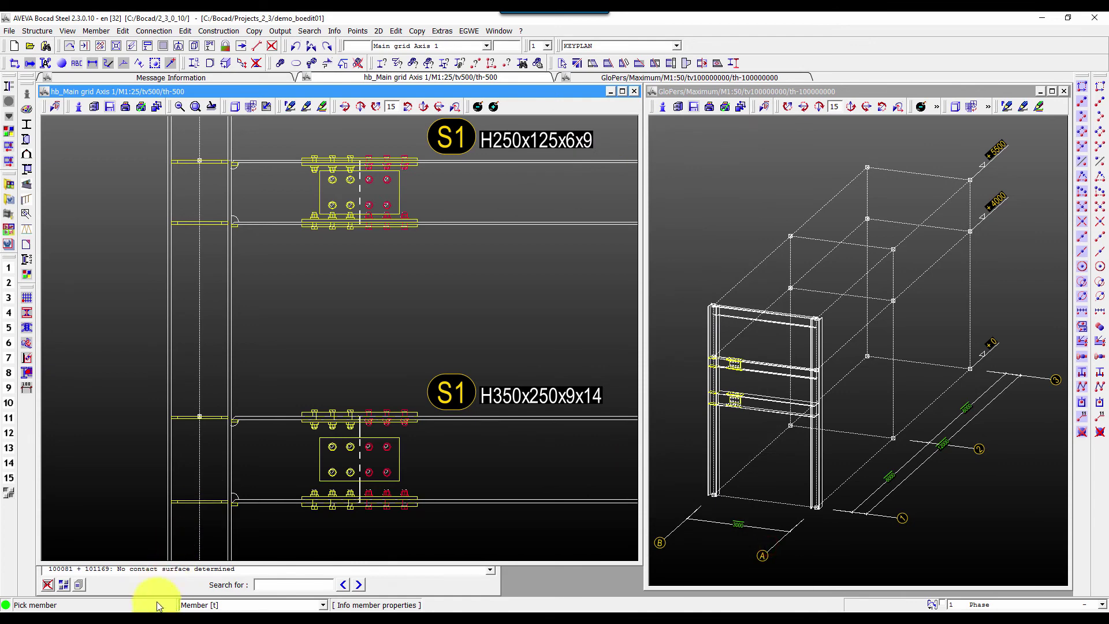
- Open the template.xls workbook from the dspe macros folder in Excel
key(alt+Tab)
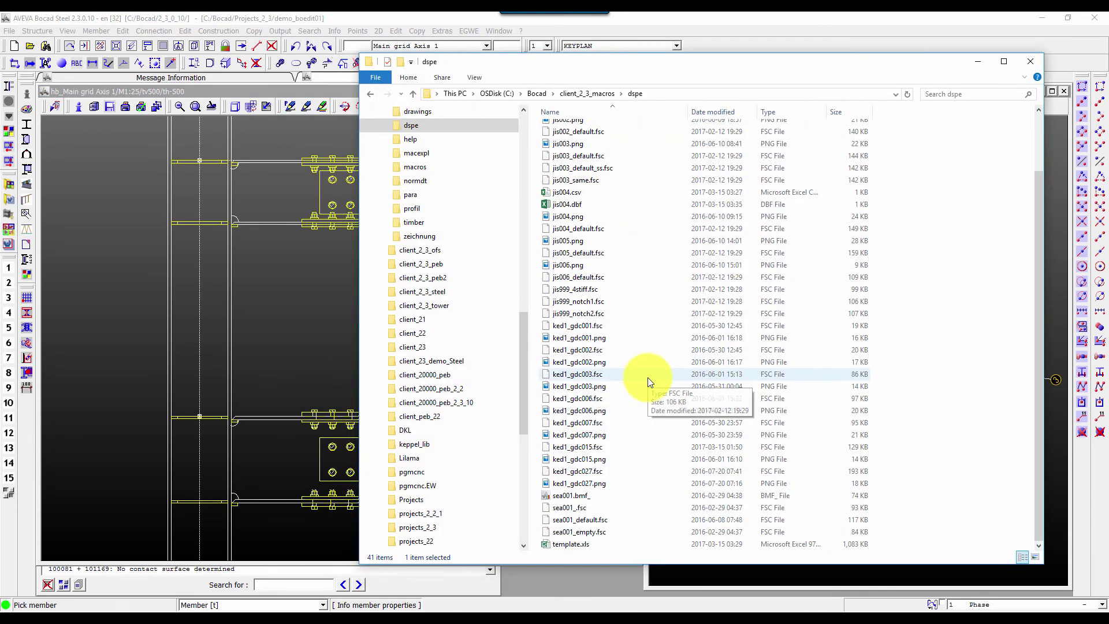
click(580, 544)
double_click(581, 545)
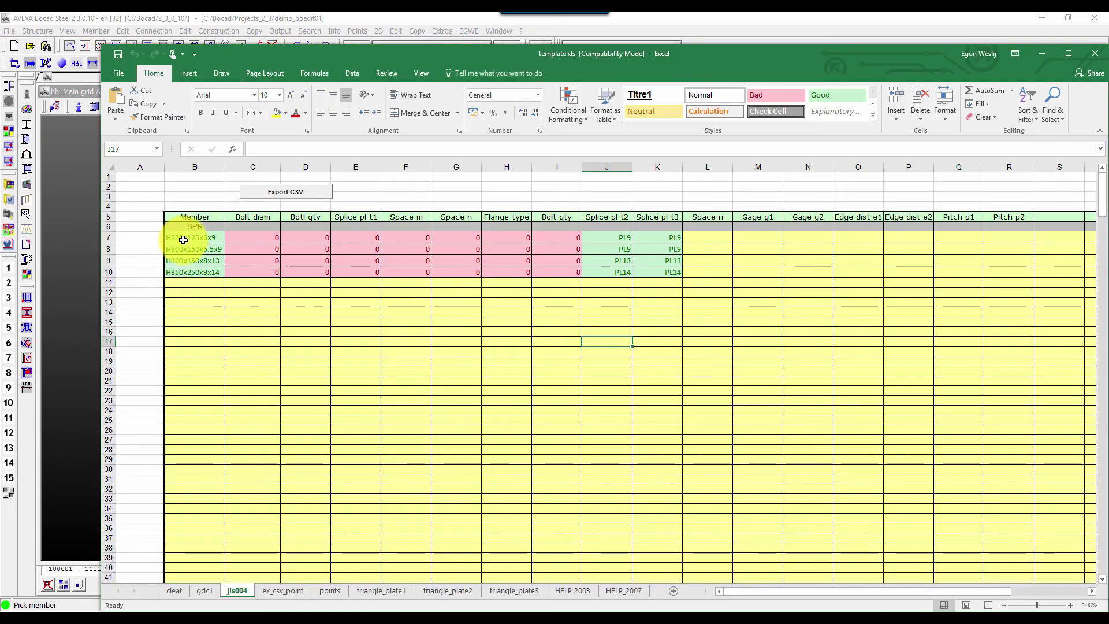
- Select the member sizes in B7:B10 and the splice plate values in J7:K10 on the jis004 sheet
drag(184, 238, 191, 272)
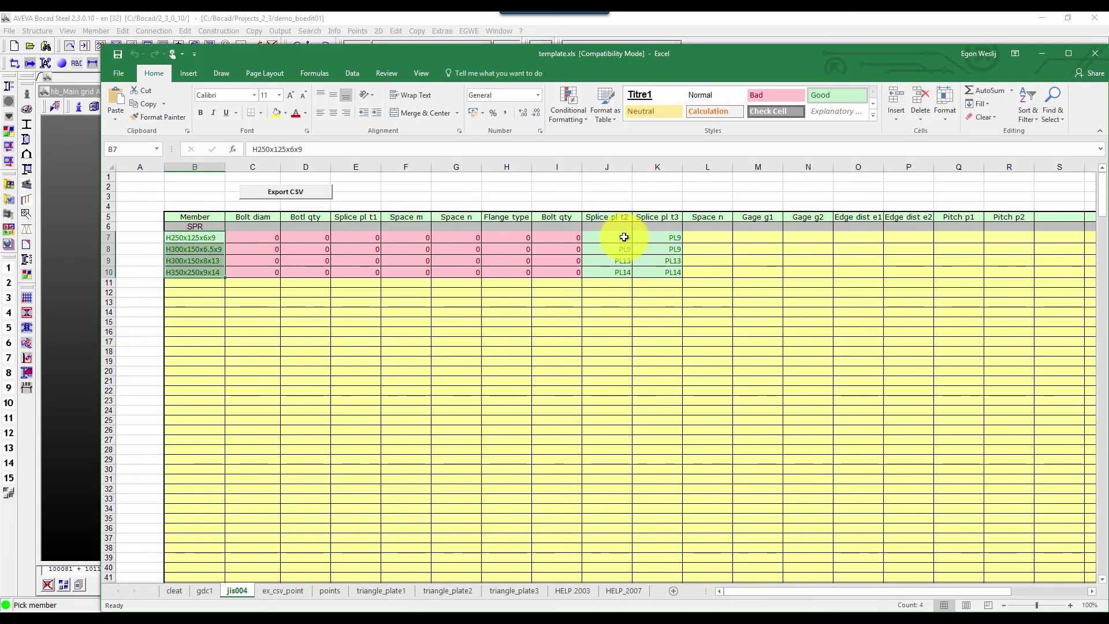
drag(622, 238, 656, 272)
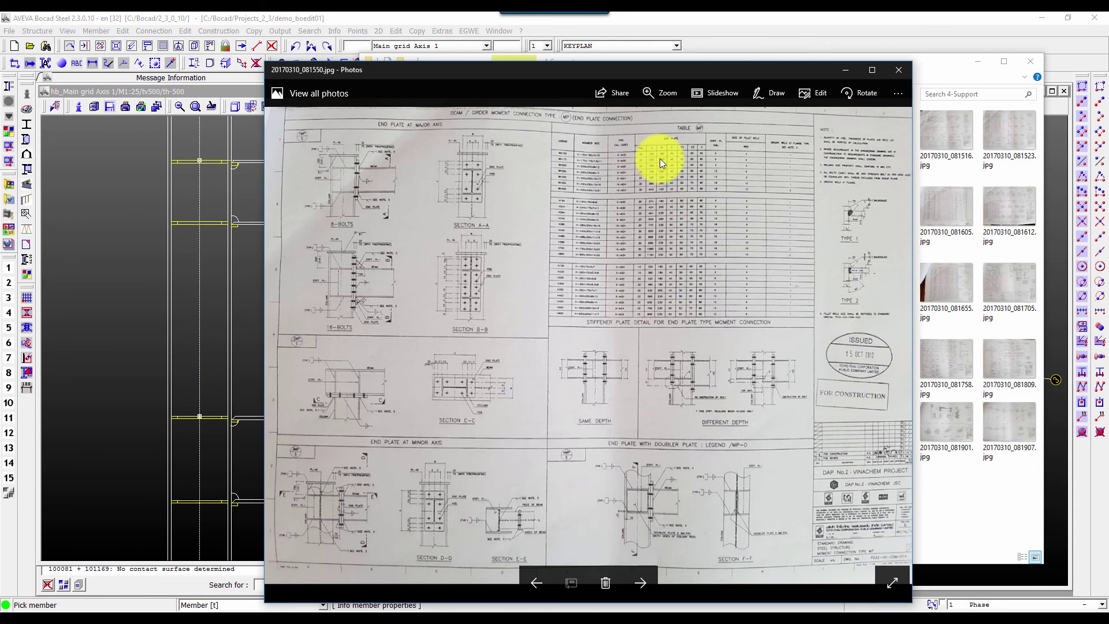
- Advance to 20170310_081601.jpg and zoom into the WS splice plate connection table
key(Right)
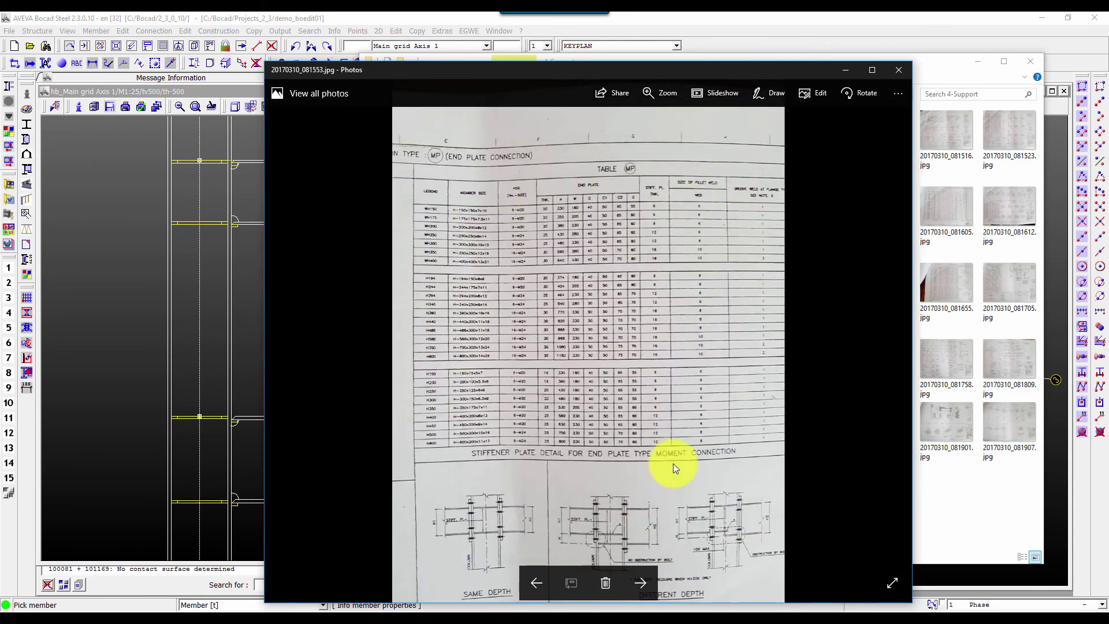
key(Right)
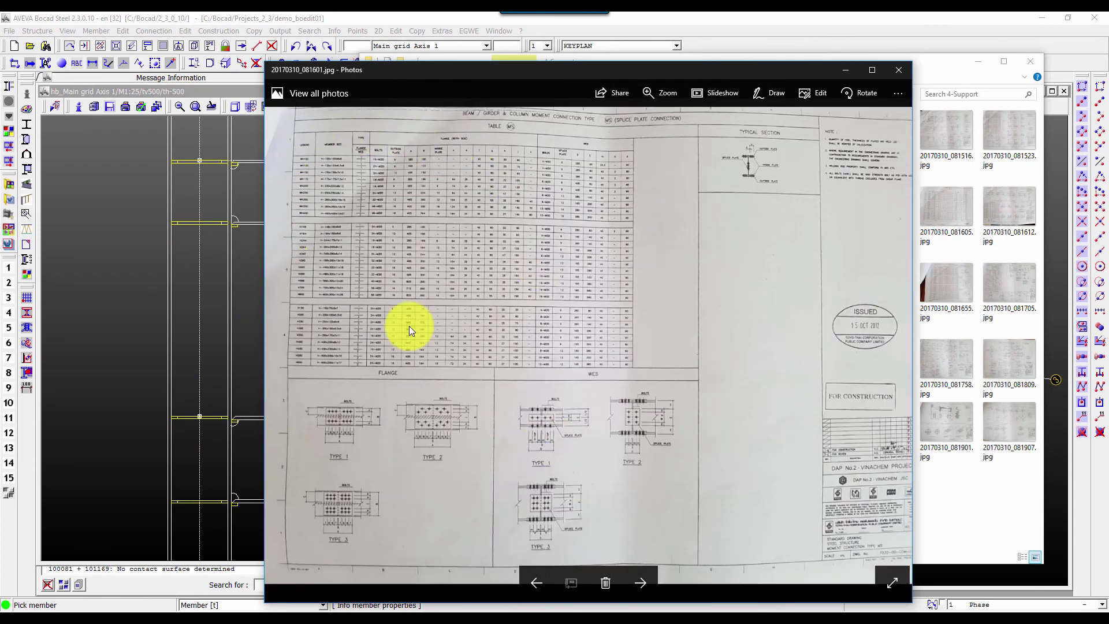
scroll(322, 163, up, 2)
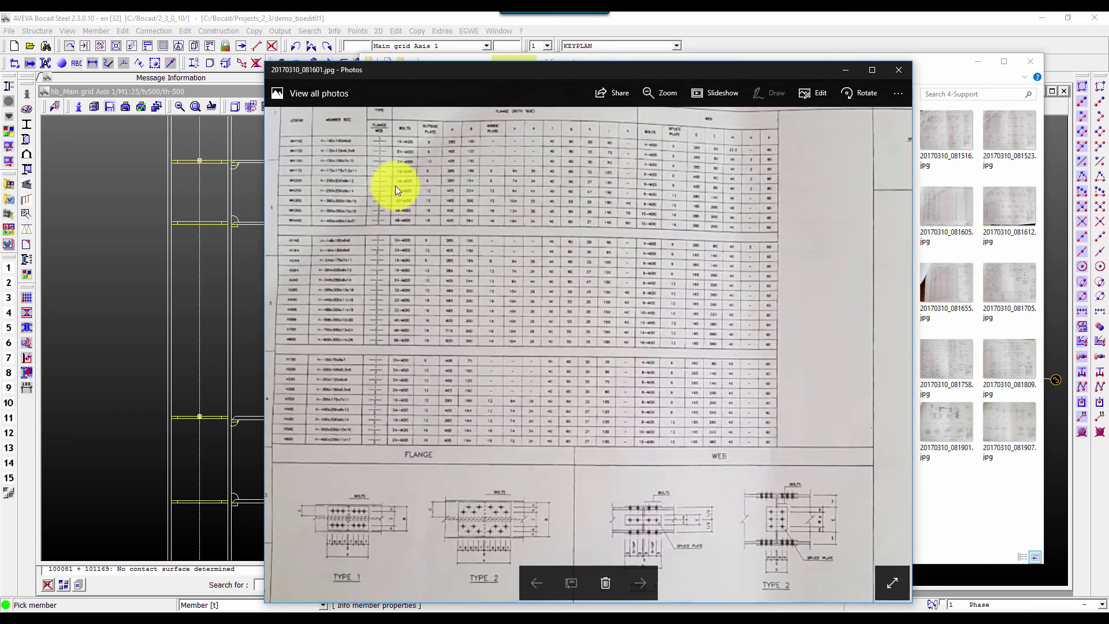